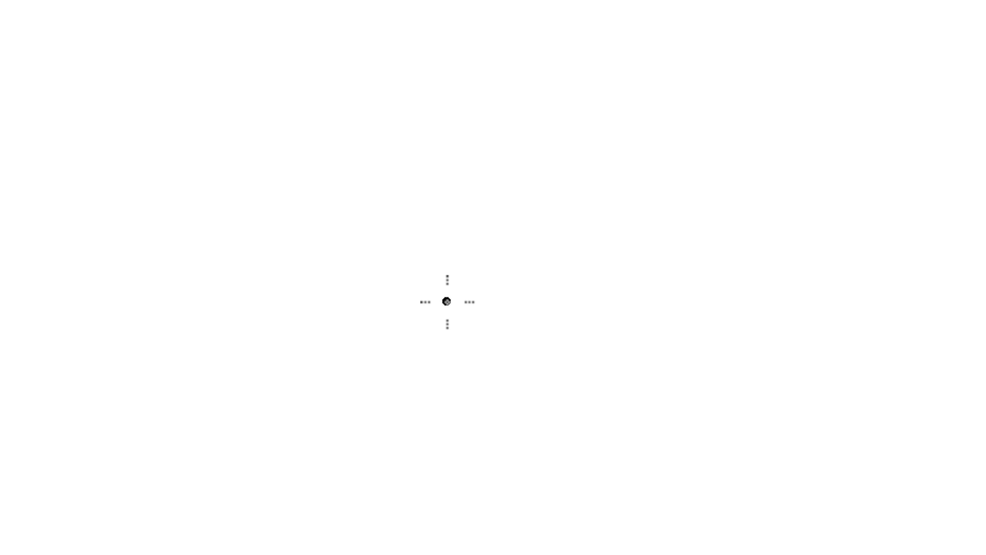
- Enlarge the black brush, paint a test stroke, and try other brush thicknesses up to 248 px
{"action": "key", "text": "ctrl+plus"}
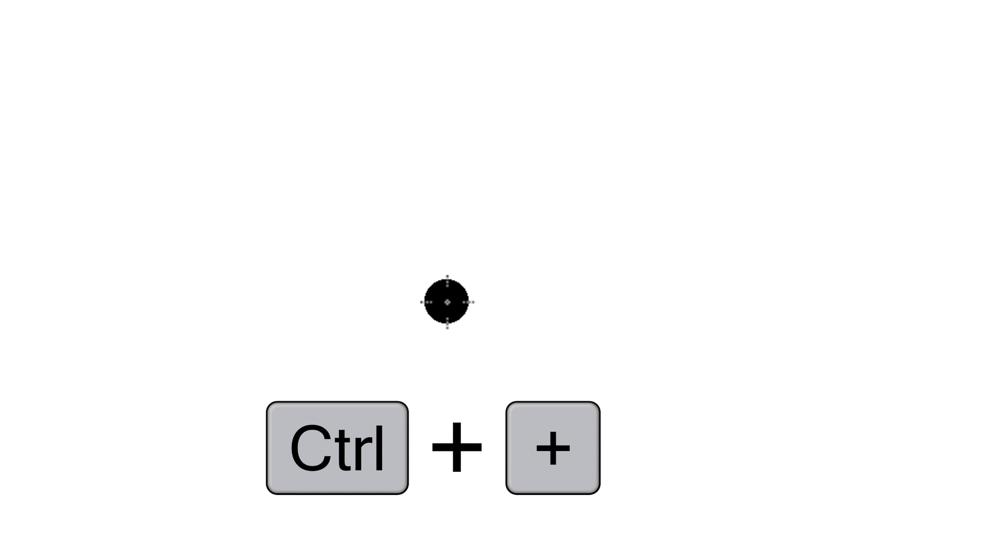
{"action": "mouse_move", "coordinate": [433, 276]}
{"action": "left_mouse_down"}
{"action": "mouse_move", "coordinate": [556, 438]}
{"action": "mouse_move", "coordinate": [362, 305]}
{"action": "left_mouse_up"}
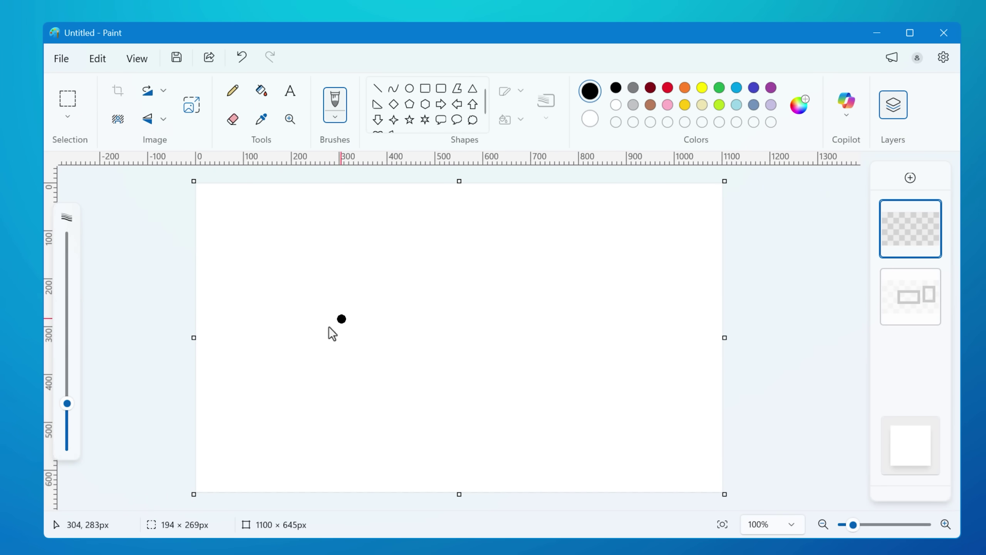
{"action": "left_click_drag", "start_coordinate": [66, 403], "coordinate": [94, 233]}
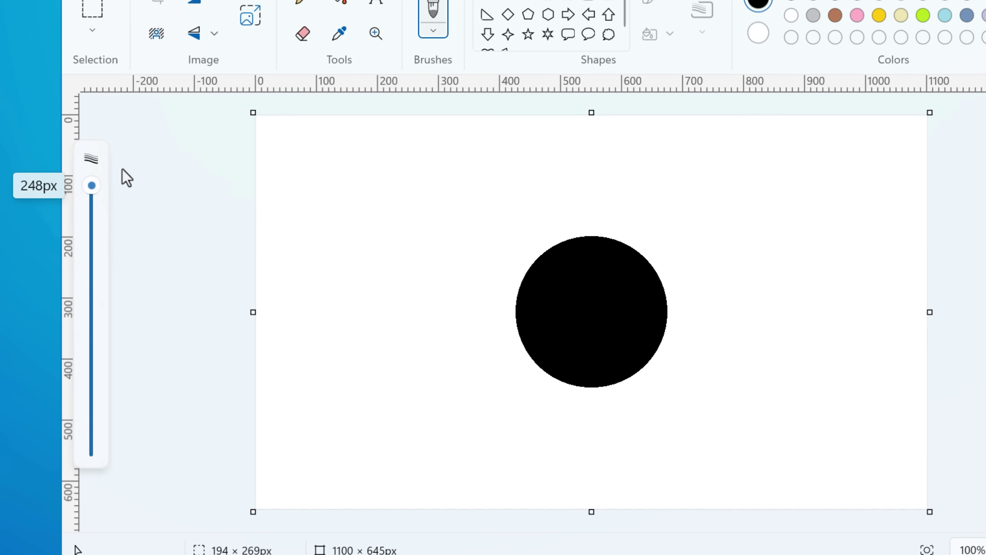
{"action": "mouse_move", "coordinate": [122, 168]}
{"action": "left_mouse_down"}
{"action": "mouse_move", "coordinate": [130, 306]}
{"action": "mouse_move", "coordinate": [105, 537]}
{"action": "left_mouse_up"}
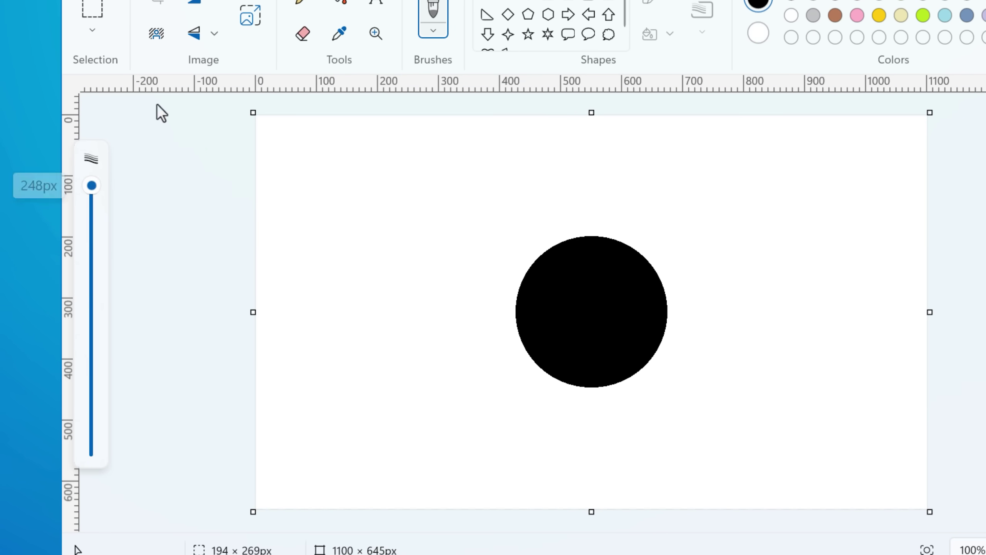
{"action": "left_click_drag", "start_coordinate": [161, 112], "coordinate": [81, 267]}
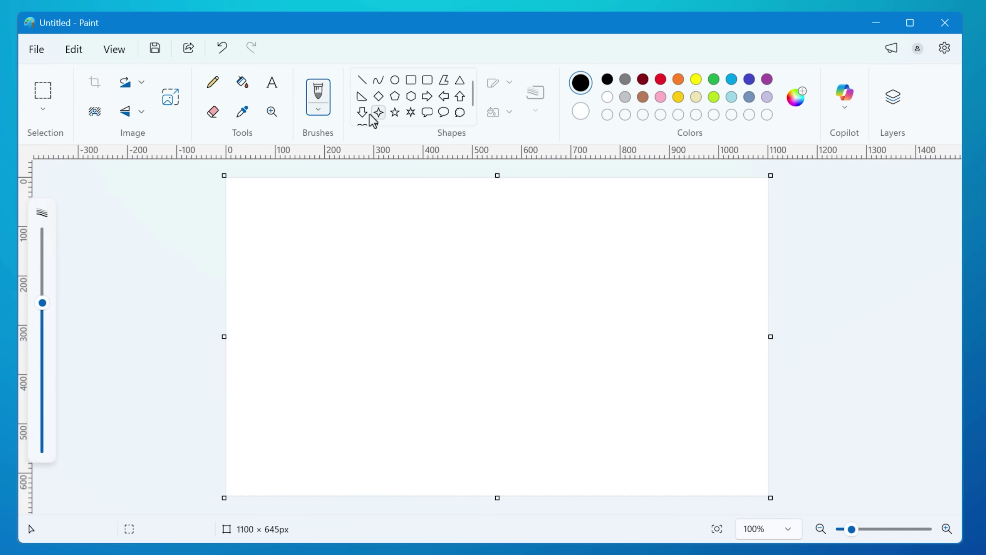
- Draw a black rectangle about 385 px wide and 215 px high near the canvas centre, choosing the 8 px outline size
{"action": "left_click", "coordinate": [411, 80]}
{"action": "left_click", "coordinate": [540, 104]}
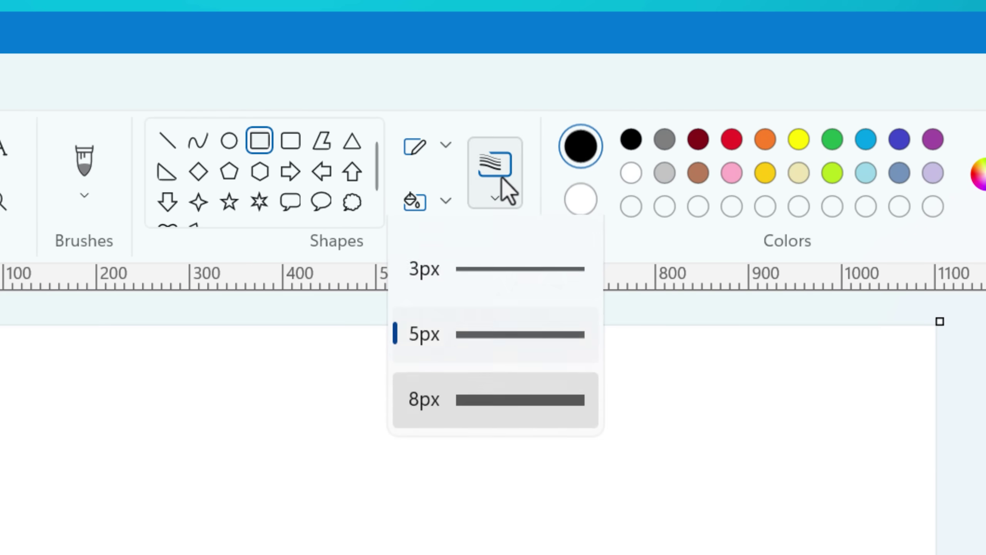
{"action": "left_click", "coordinate": [509, 464]}
{"action": "left_click_drag", "start_coordinate": [211, 530], "coordinate": [569, 554]}
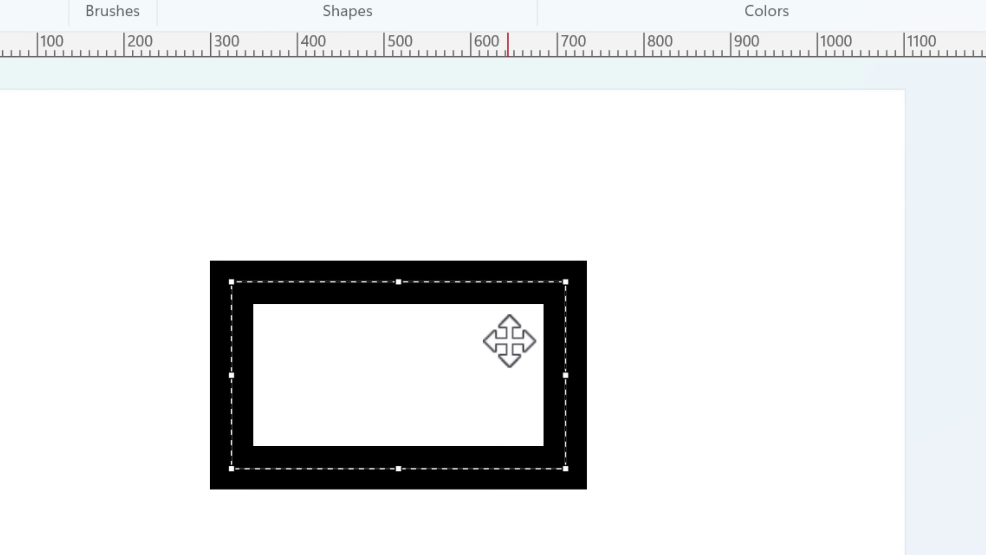
- Draw a tall black rectangle beside the first one and widen it leftward to about 195 × 270 px
{"action": "left_click", "coordinate": [501, 85]}
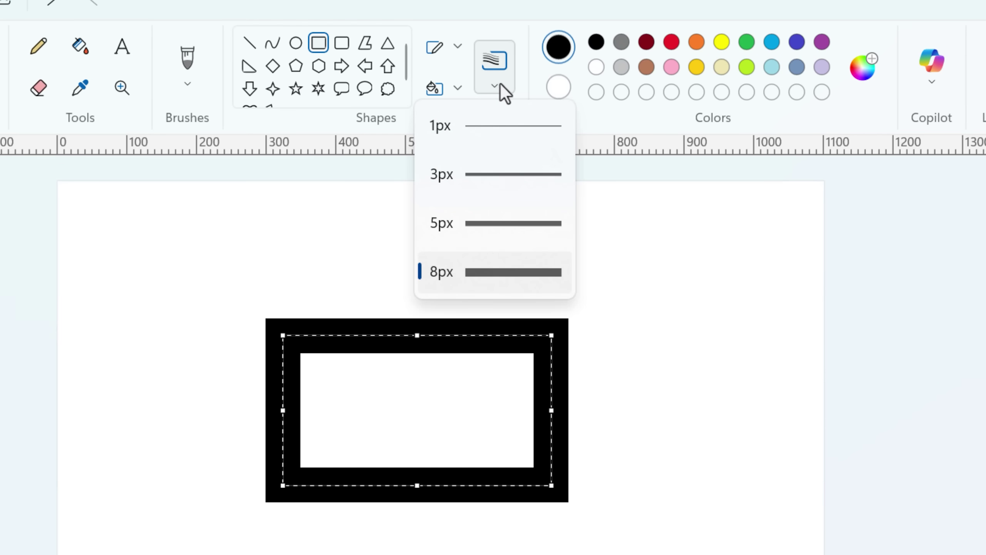
{"action": "left_click", "coordinate": [501, 85]}
{"action": "left_click_drag", "start_coordinate": [671, 276], "coordinate": [755, 464]}
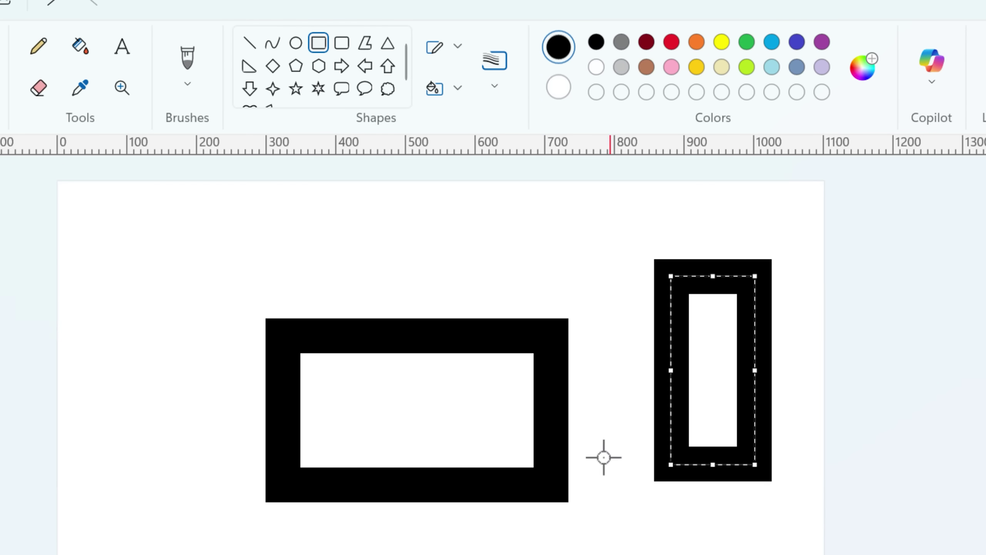
{"action": "left_click_drag", "start_coordinate": [670, 372], "coordinate": [616, 365]}
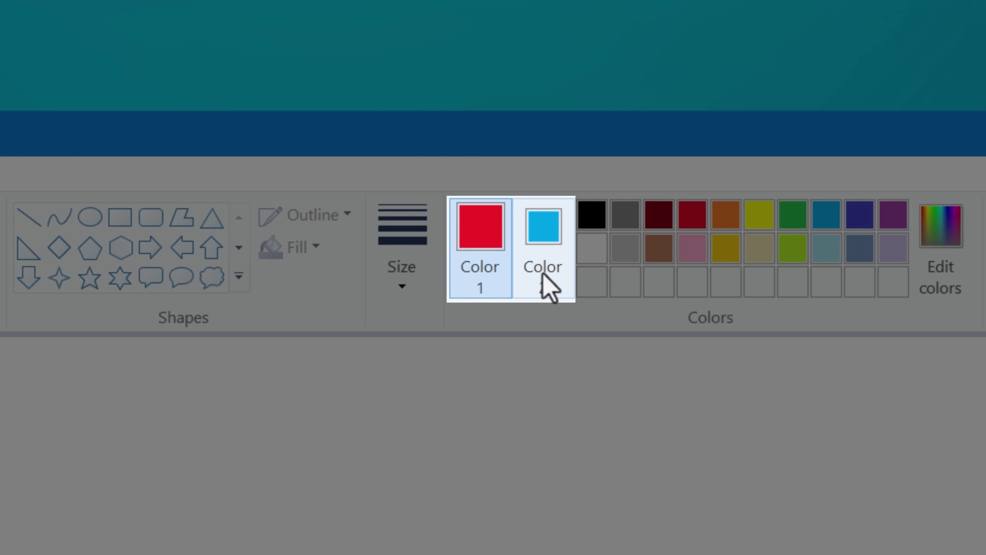
- Paint four diagonal brush strokes, alternating between red as the primary color and blue as the secondary color
{"action": "left_click", "coordinate": [539, 286]}
{"action": "left_click", "coordinate": [477, 277]}
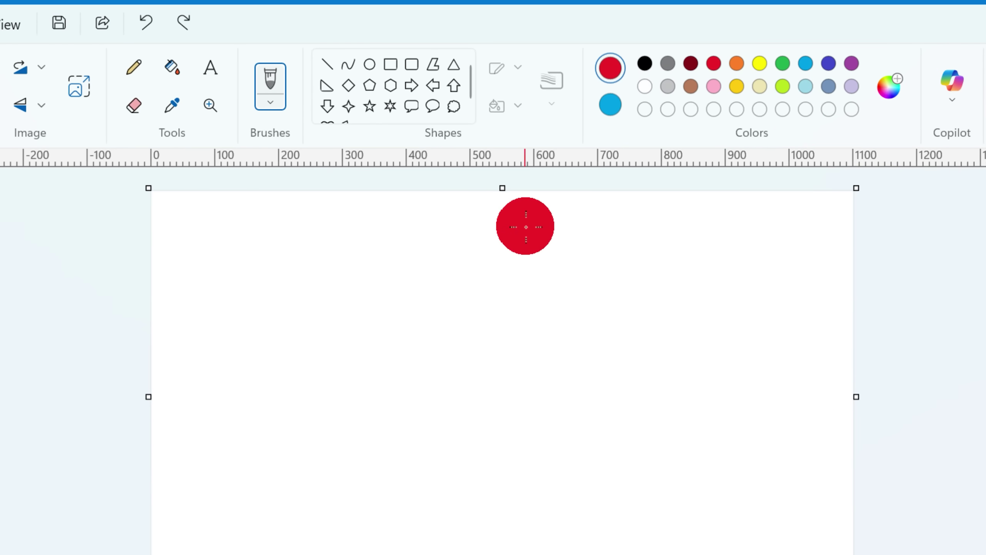
{"action": "left_click_drag", "start_coordinate": [357, 316], "coordinate": [266, 417]}
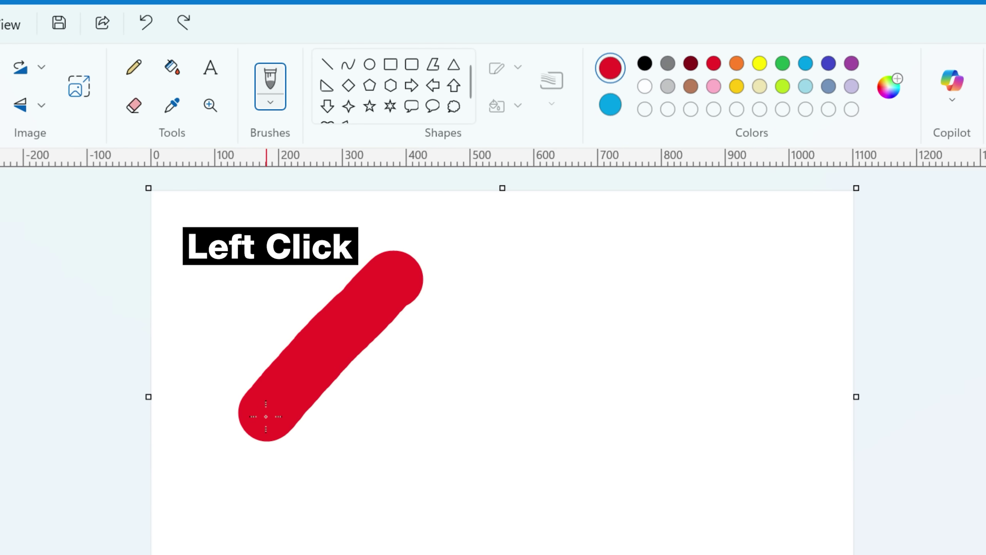
{"action": "left_click_drag", "start_coordinate": [535, 286], "coordinate": [341, 510]}
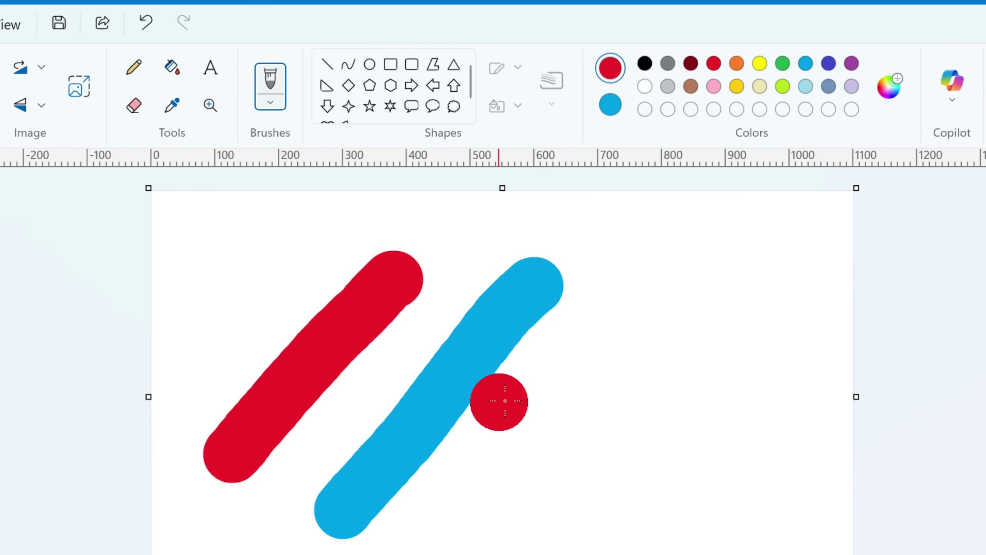
{"action": "left_click_drag", "start_coordinate": [606, 319], "coordinate": [480, 519]}
{"action": "left_click_drag", "start_coordinate": [668, 336], "coordinate": [583, 507]}
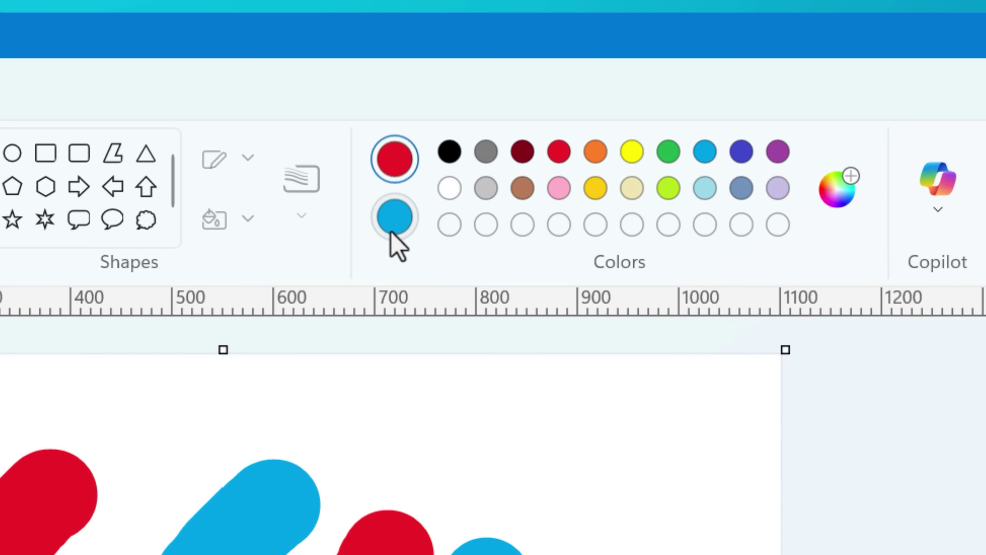
- Make the blue color 2 slot active and paint a short diagonal red stroke in the canvas's upper right area
{"action": "left_click", "coordinate": [392, 233]}
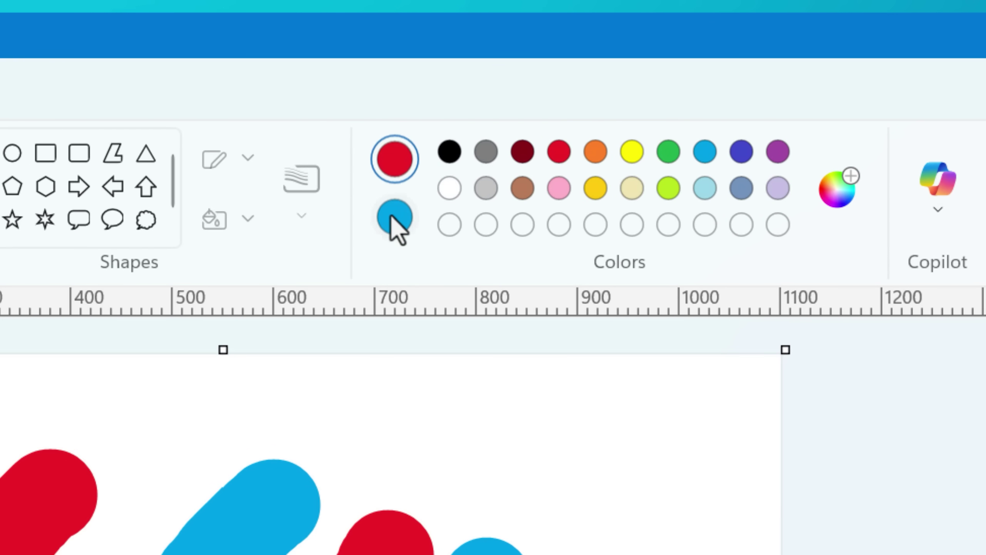
{"action": "left_click", "coordinate": [394, 229]}
{"action": "mouse_move", "coordinate": [518, 419]}
{"action": "left_mouse_down"}
{"action": "mouse_move", "coordinate": [597, 483]}
{"action": "mouse_move", "coordinate": [525, 463]}
{"action": "left_mouse_up"}
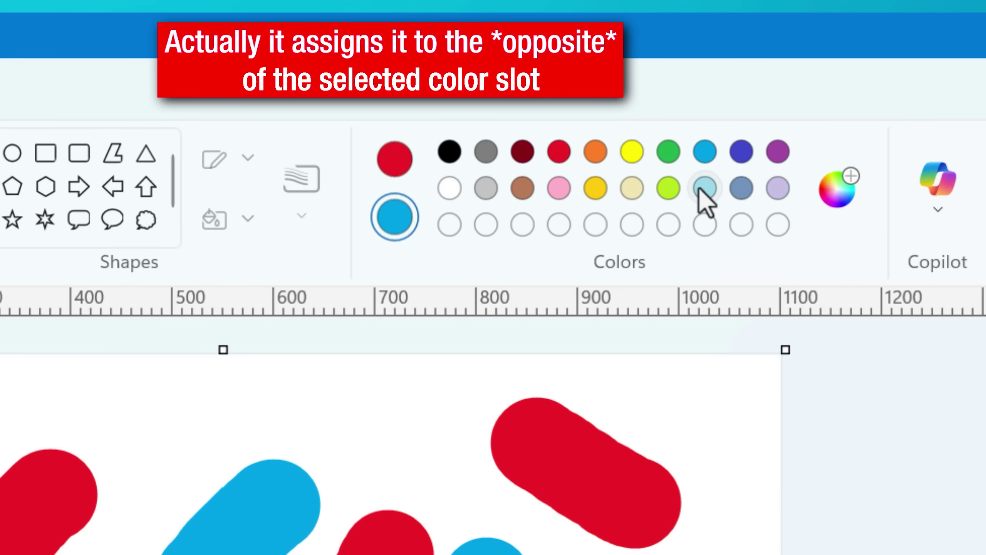
- Set color 1 to light turquoise and, with color 1 active, assign green to color 2
{"action": "left_click", "coordinate": [406, 179]}
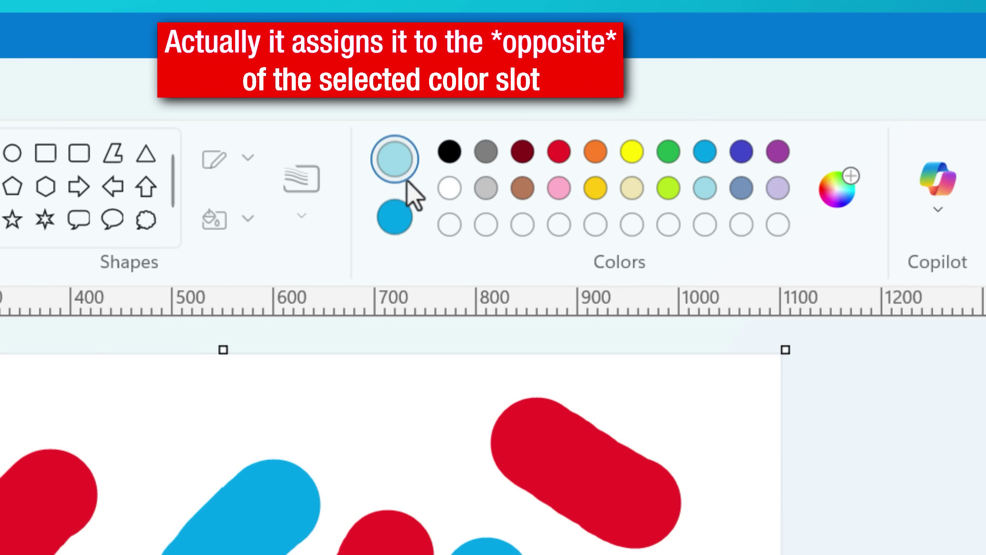
{"action": "right_click", "coordinate": [669, 153]}
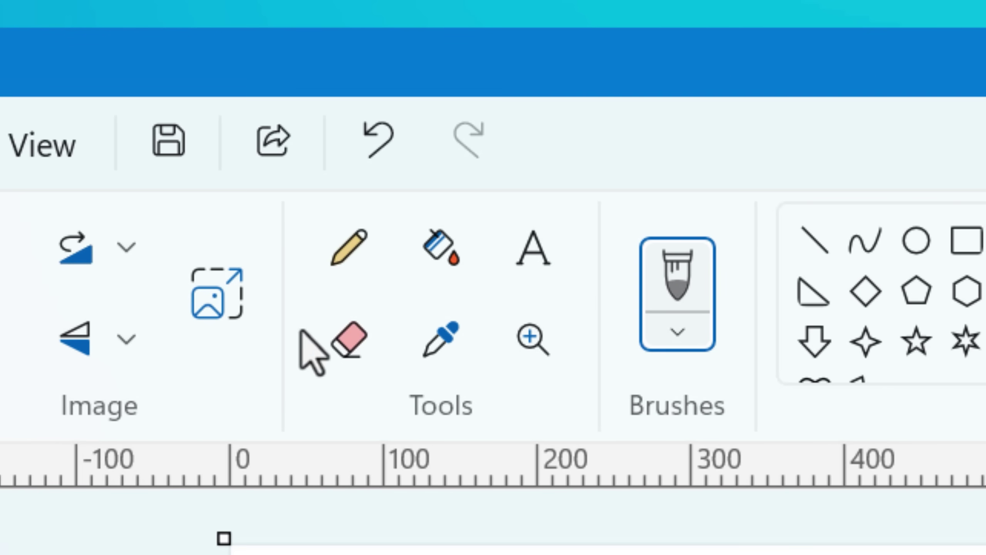
- Erase bands across the red stripe so that they take on the blue background color
{"action": "left_click", "coordinate": [350, 342]}
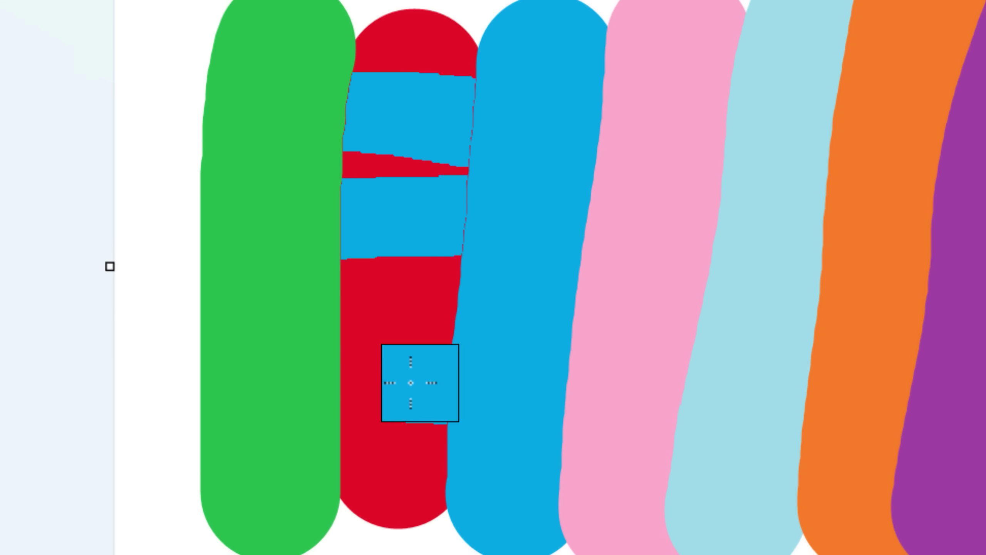
{"action": "left_click_drag", "start_coordinate": [420, 382], "coordinate": [379, 382]}
- Sample the blue stripe as color 1 and the orange stripe as color 2 with the color picker
{"action": "left_click", "coordinate": [387, 343]}
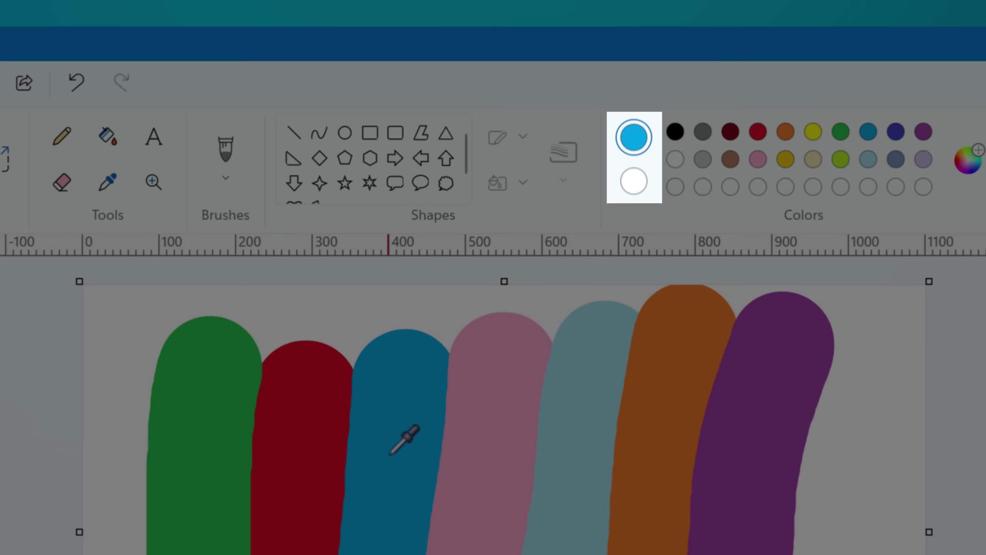
{"action": "right_click", "coordinate": [645, 411]}
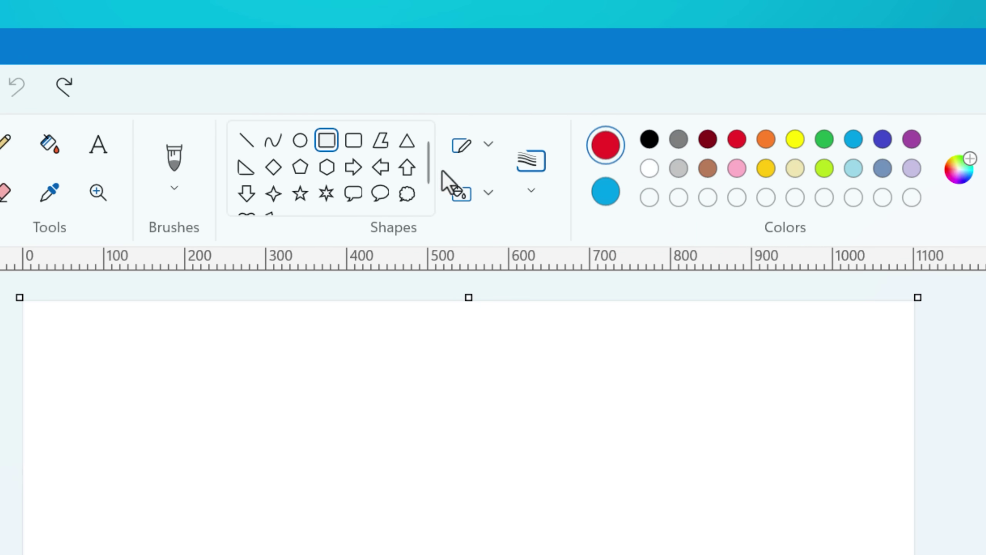
- Draw a rectangle about 670 × 380 px with a red outline and solid blue fill, and review the fill and outline options
{"action": "mouse_move", "coordinate": [205, 417]}
{"action": "left_mouse_down"}
{"action": "mouse_move", "coordinate": [291, 473]}
{"action": "mouse_move", "coordinate": [553, 554]}
{"action": "mouse_move", "coordinate": [746, 554]}
{"action": "left_mouse_up"}
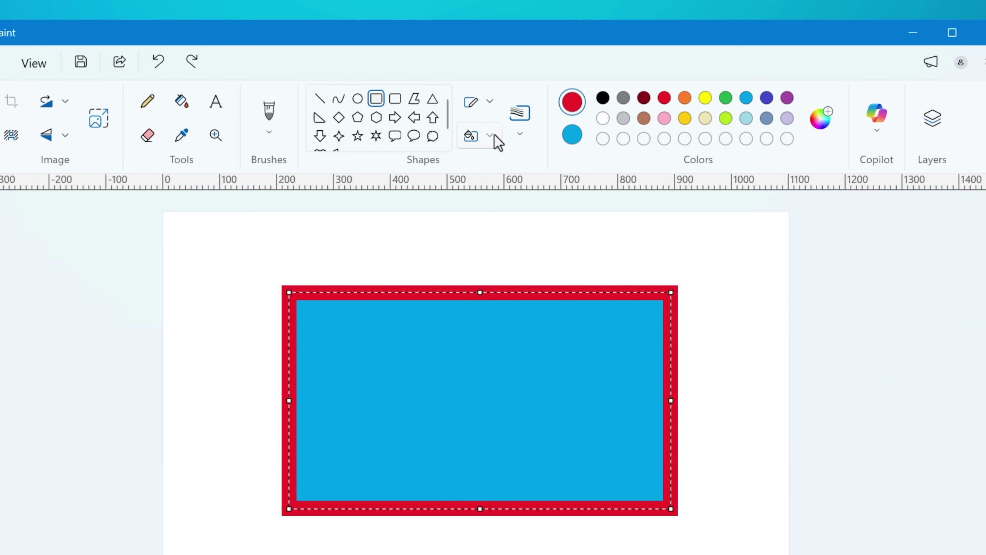
{"action": "left_click", "coordinate": [490, 136]}
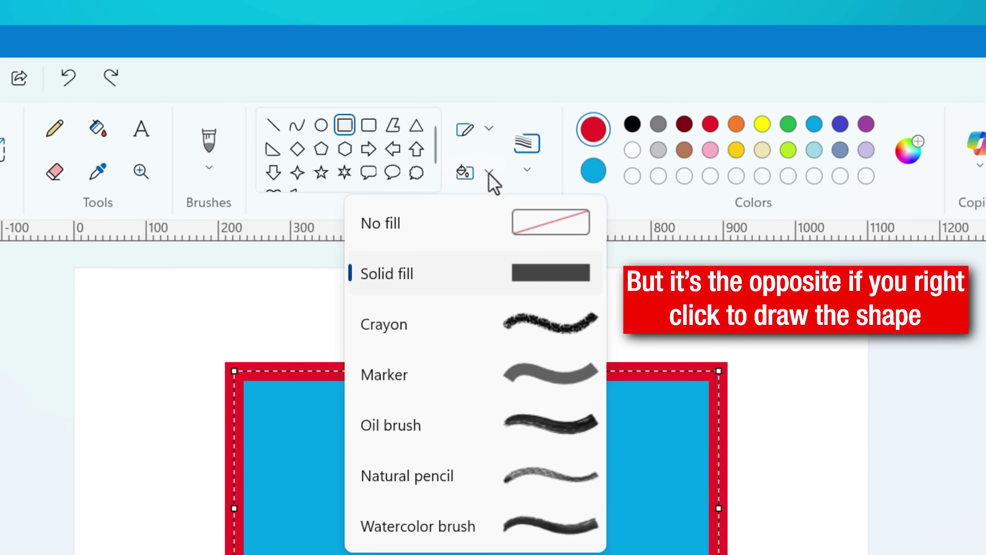
{"action": "left_click", "coordinate": [488, 132]}
{"action": "left_click", "coordinate": [488, 130]}
{"action": "left_click", "coordinate": [536, 125]}
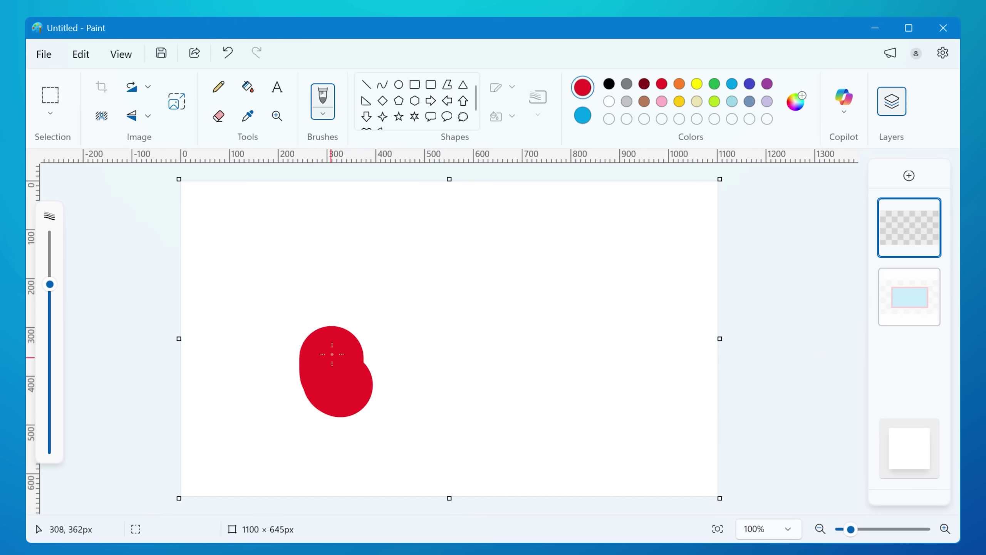
- Paint a wavy red brush stroke and several further red test marks on the top layer, undoing each of them
{"action": "mouse_move", "coordinate": [332, 355]}
{"action": "left_mouse_down"}
{"action": "mouse_move", "coordinate": [358, 284]}
{"action": "mouse_move", "coordinate": [428, 264]}
{"action": "mouse_move", "coordinate": [447, 319]}
{"action": "mouse_move", "coordinate": [504, 347]}
{"action": "mouse_move", "coordinate": [579, 243]}
{"action": "left_mouse_up"}
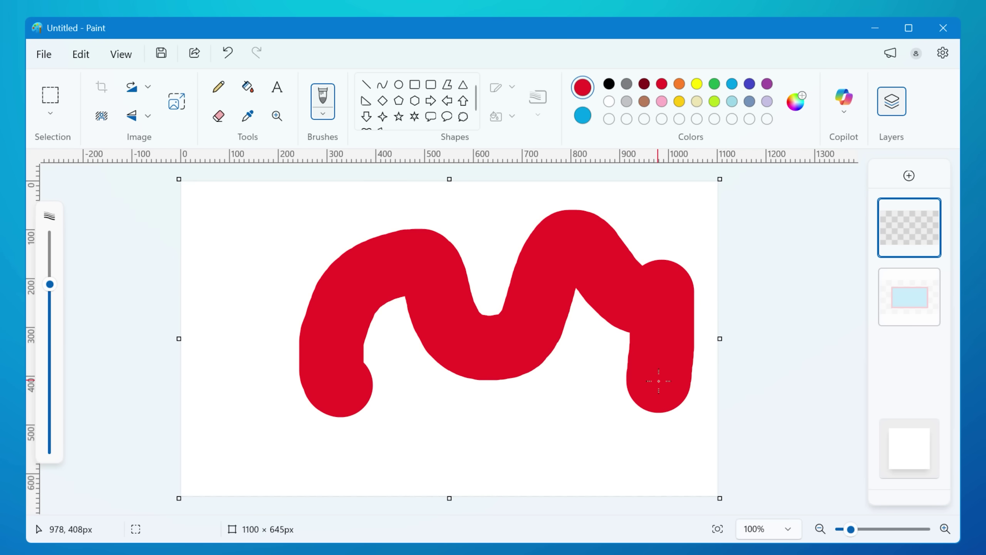
{"action": "key", "text": "ctrl+z"}
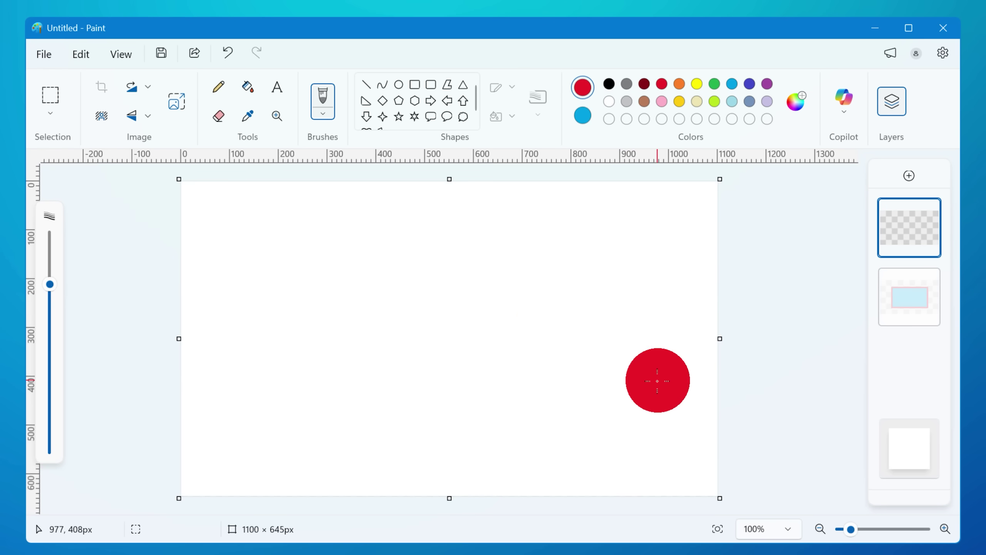
{"action": "mouse_move", "coordinate": [535, 378]}
{"action": "left_mouse_down"}
{"action": "mouse_move", "coordinate": [467, 332]}
{"action": "mouse_move", "coordinate": [339, 282]}
{"action": "mouse_move", "coordinate": [275, 354]}
{"action": "mouse_move", "coordinate": [281, 363]}
{"action": "mouse_move", "coordinate": [310, 278]}
{"action": "mouse_move", "coordinate": [474, 278]}
{"action": "mouse_move", "coordinate": [502, 360]}
{"action": "left_mouse_up"}
{"action": "key", "text": "ctrl+z"}
{"action": "key", "text": "ctrl+z"}
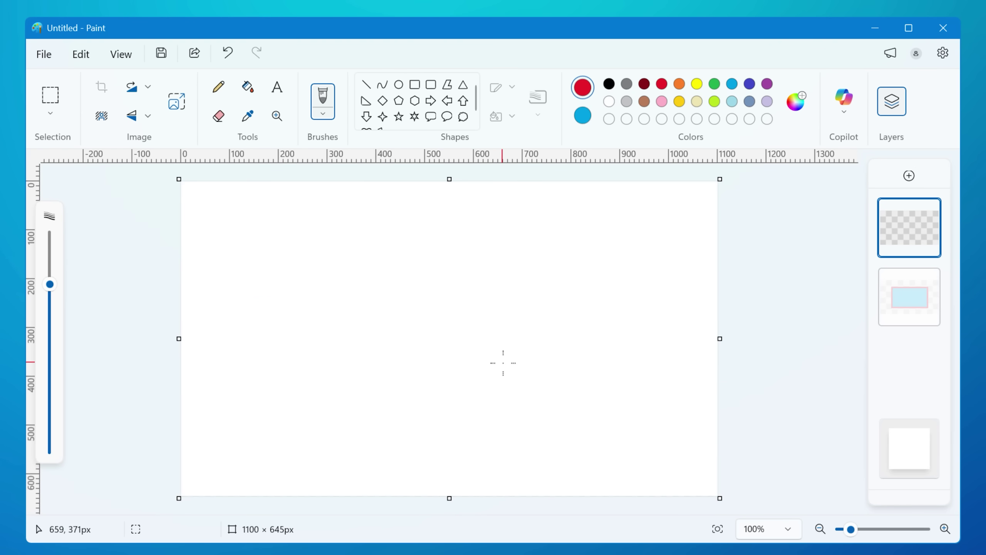
{"action": "mouse_move", "coordinate": [573, 267]}
{"action": "left_mouse_down"}
{"action": "mouse_move", "coordinate": [390, 371]}
{"action": "mouse_move", "coordinate": [582, 369]}
{"action": "left_mouse_up"}
{"action": "key", "text": "ctrl+z"}
{"action": "mouse_move", "coordinate": [577, 317]}
{"action": "left_mouse_down"}
{"action": "mouse_move", "coordinate": [379, 324]}
{"action": "mouse_move", "coordinate": [470, 411]}
{"action": "left_mouse_up"}
{"action": "key", "text": "ctrl+z"}
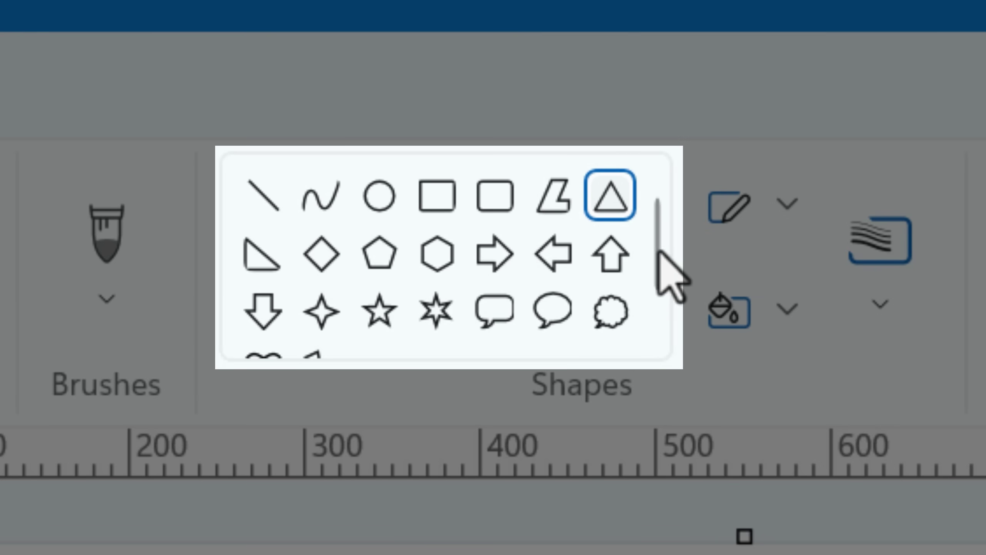
- Draw a black left arrow about 425 px wide, a narrow one to its right, and a small rounded rectangular callout below
{"action": "scroll", "coordinate": [660, 272], "scroll_direction": "down", "scroll_amount": 2}
{"action": "scroll", "coordinate": [656, 280], "scroll_direction": "up", "scroll_amount": 2}
{"action": "left_click", "coordinate": [555, 256]}
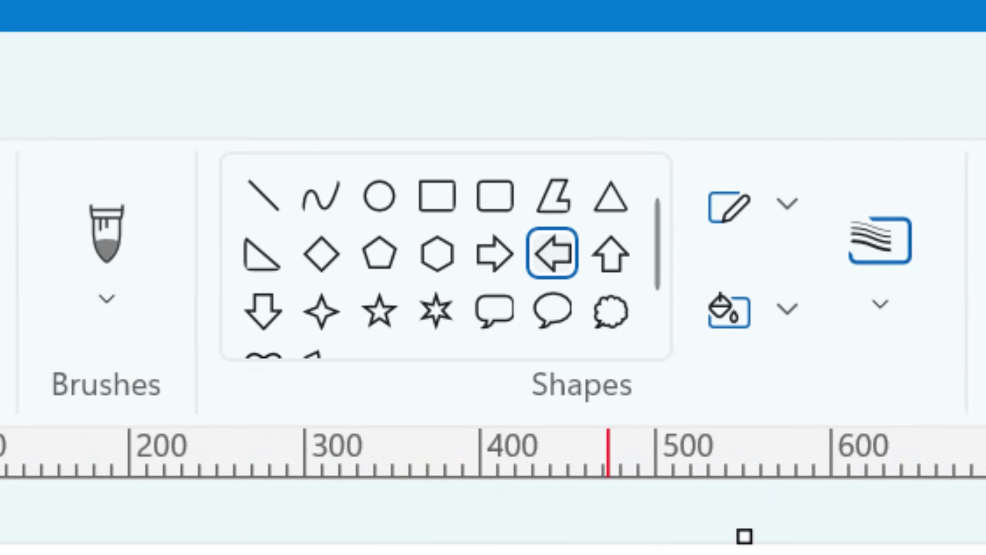
{"action": "left_click_drag", "start_coordinate": [372, 240], "coordinate": [596, 404]}
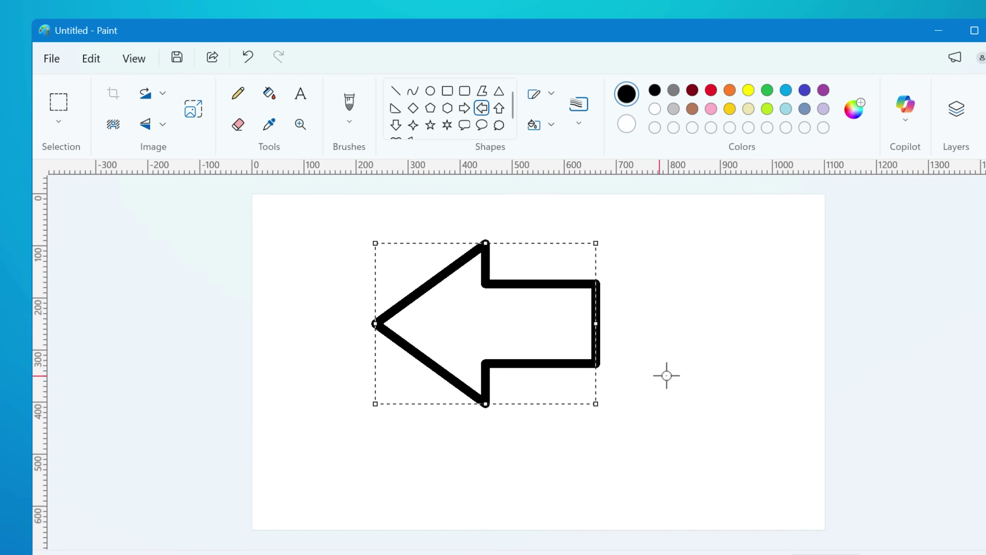
{"action": "left_click_drag", "start_coordinate": [667, 375], "coordinate": [664, 230]}
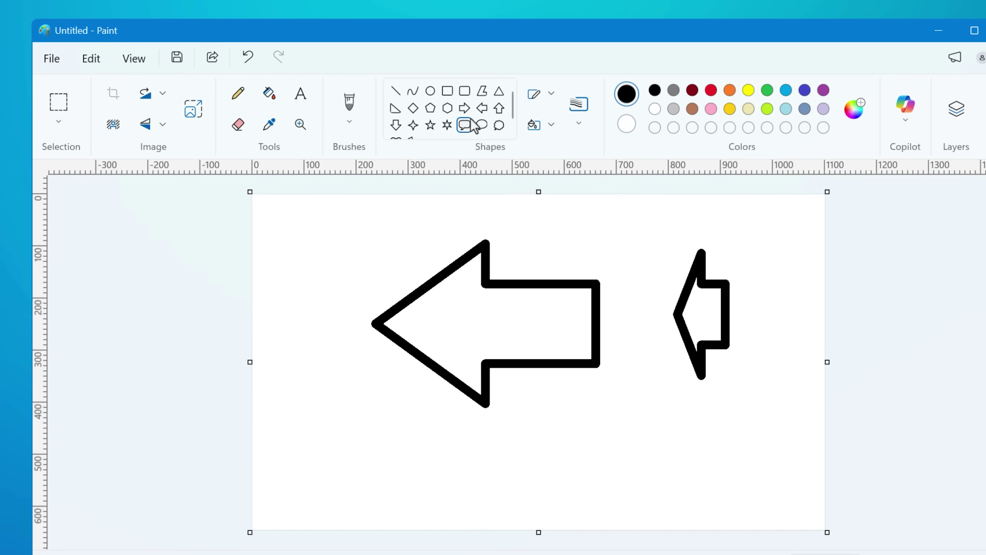
{"action": "left_click_drag", "start_coordinate": [675, 410], "coordinate": [712, 482]}
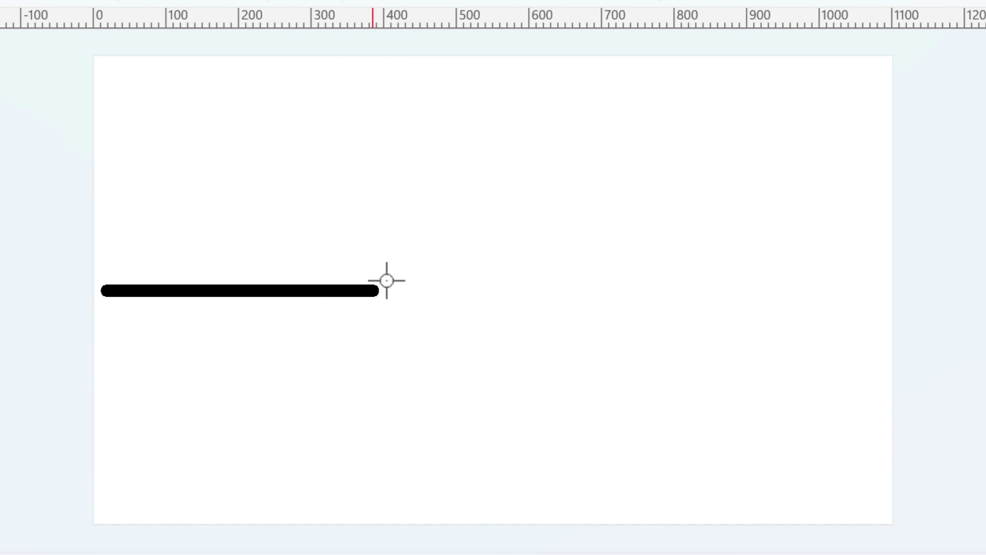
- Draw a horizontal line across the canvas with the Curve tool, bend its middle upward, and undo it
{"action": "left_click_drag", "start_coordinate": [387, 281], "coordinate": [833, 283]}
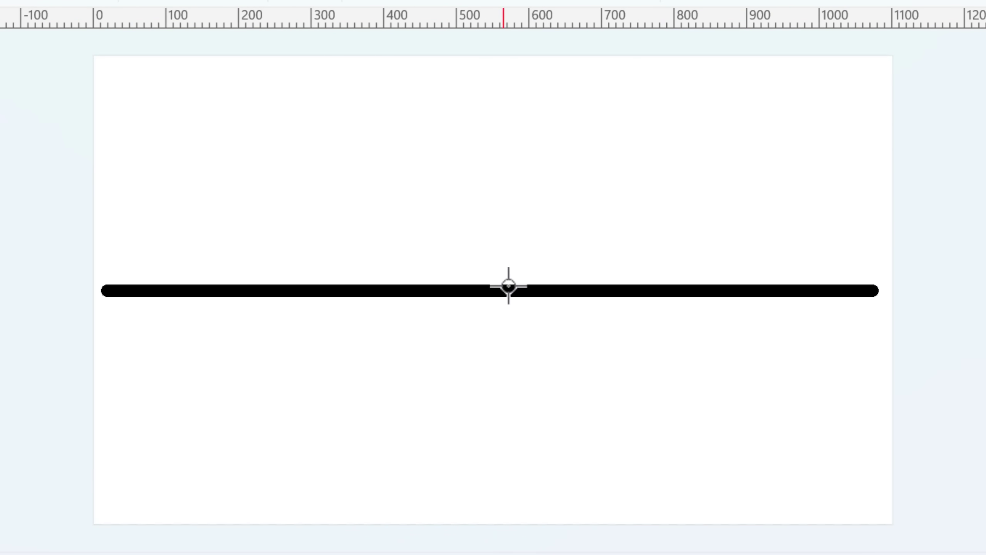
{"action": "left_click_drag", "start_coordinate": [482, 292], "coordinate": [503, 25]}
{"action": "key", "text": "ctrl+z"}
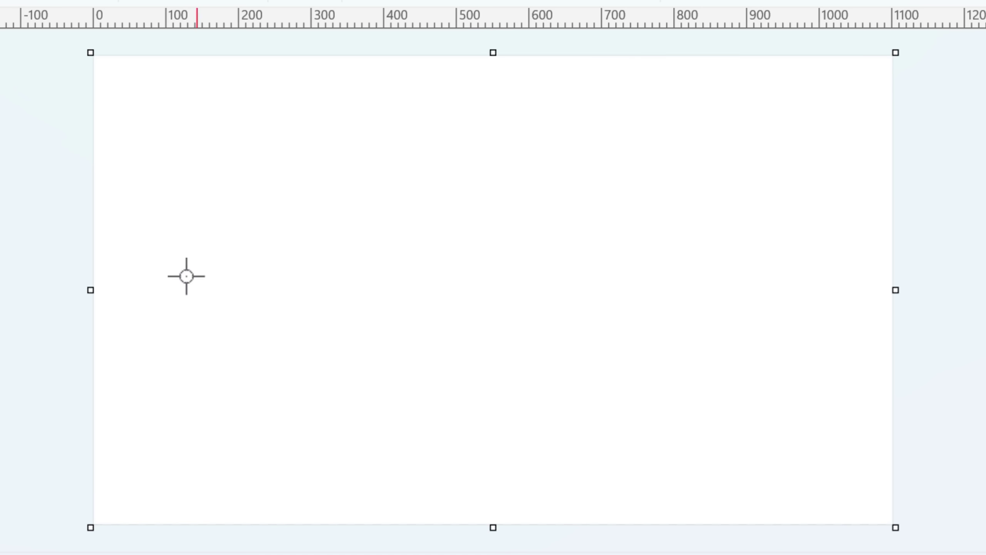
- Draw two overlapping horizontal lines about 1060 px long with the Curve tool and bend the middle of each upward
{"action": "left_click_drag", "start_coordinate": [109, 290], "coordinate": [606, 281]}
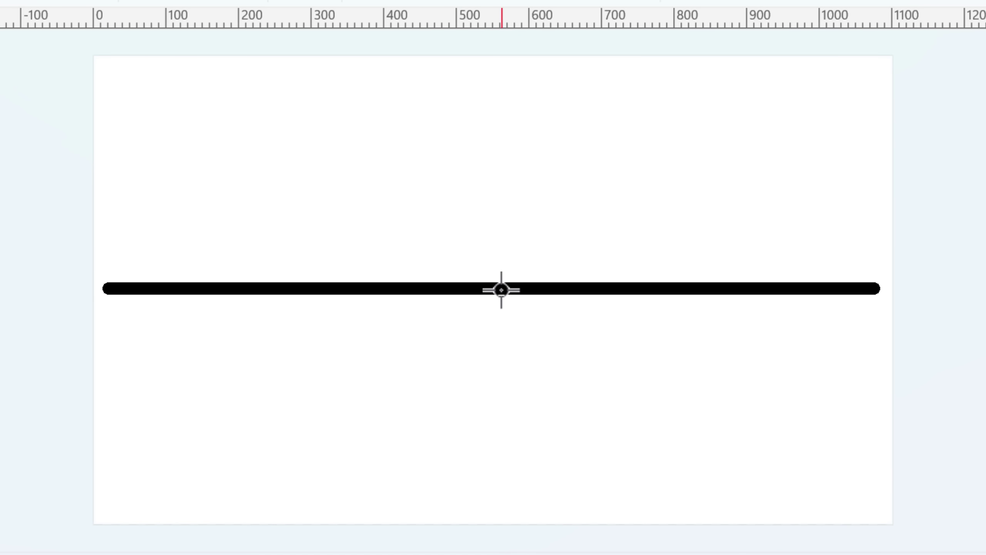
{"action": "left_click_drag", "start_coordinate": [485, 291], "coordinate": [478, 56]}
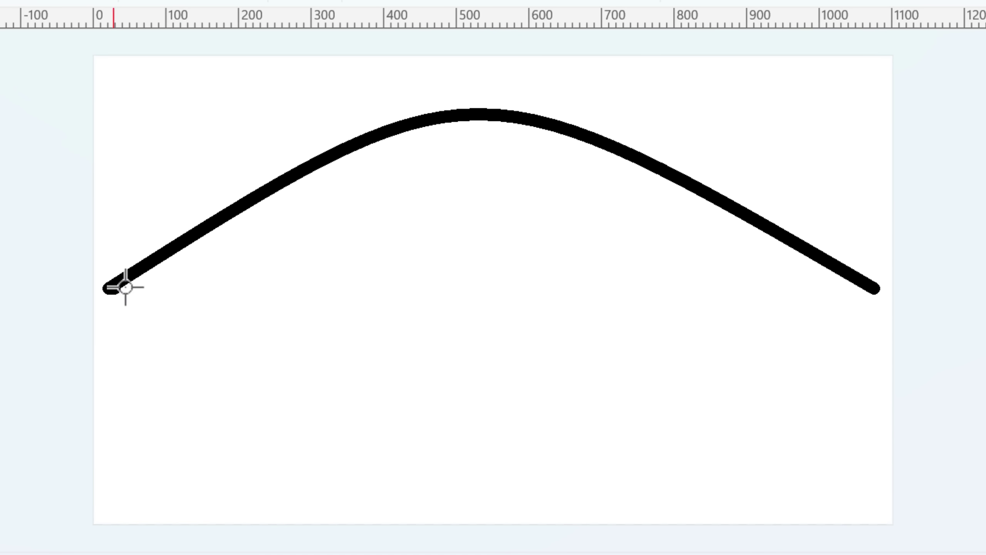
{"action": "left_click_drag", "start_coordinate": [126, 287], "coordinate": [885, 275]}
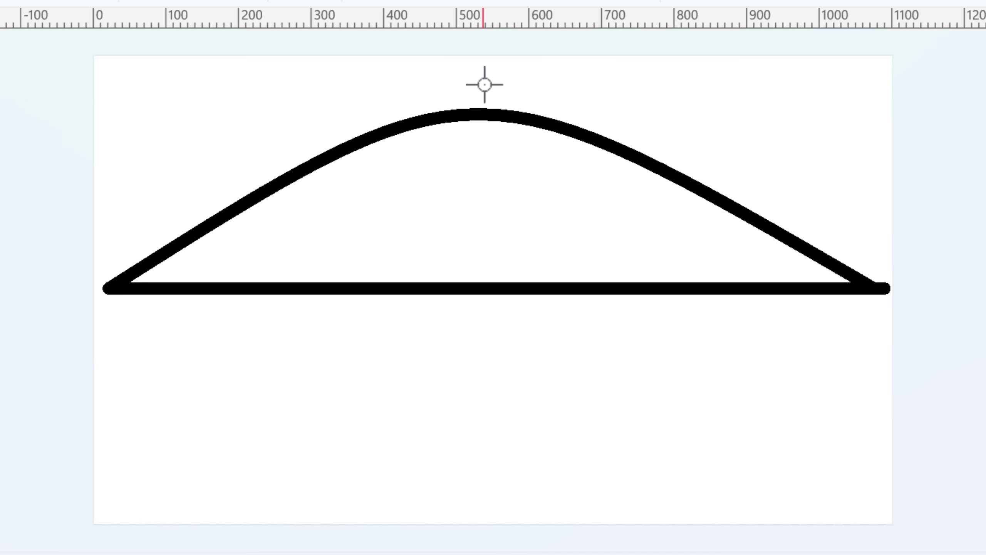
{"action": "left_click_drag", "start_coordinate": [485, 85], "coordinate": [485, 71]}
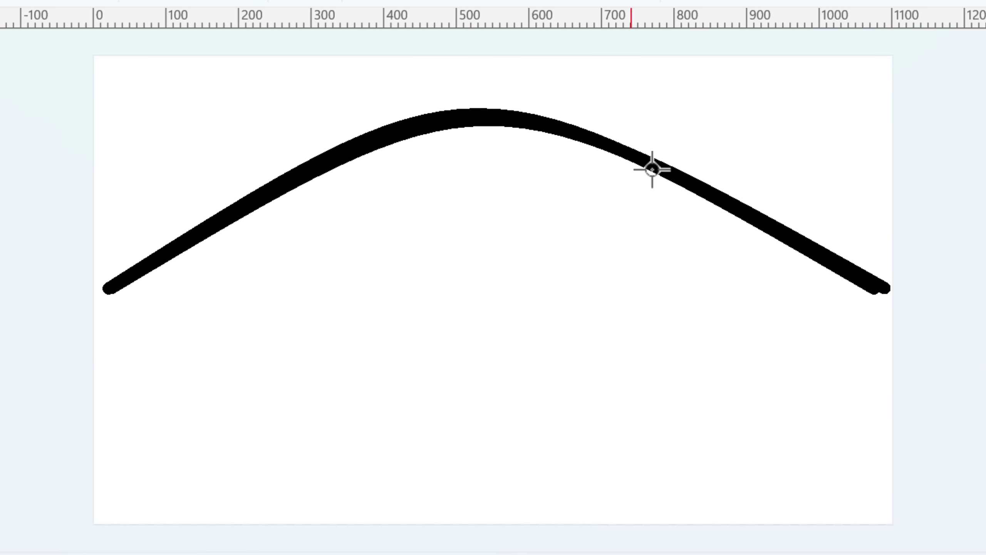
- Try another horizontal line across the canvas with the Curve tool, make further bends, and cancel it
{"action": "mouse_move", "coordinate": [100, 291]}
{"action": "left_mouse_down"}
{"action": "mouse_move", "coordinate": [617, 300]}
{"action": "mouse_move", "coordinate": [875, 290]}
{"action": "left_mouse_up"}
{"action": "left_click_drag", "start_coordinate": [471, 275], "coordinate": [779, 263]}
{"action": "mouse_move", "coordinate": [740, 59]}
{"action": "left_mouse_down"}
{"action": "mouse_move", "coordinate": [729, 299]}
{"action": "mouse_move", "coordinate": [729, 187]}
{"action": "mouse_move", "coordinate": [696, 284]}
{"action": "mouse_move", "coordinate": [687, 515]}
{"action": "mouse_move", "coordinate": [671, 311]}
{"action": "mouse_move", "coordinate": [678, 500]}
{"action": "mouse_move", "coordinate": [849, 419]}
{"action": "mouse_move", "coordinate": [786, 505]}
{"action": "mouse_move", "coordinate": [661, 522]}
{"action": "mouse_move", "coordinate": [707, 75]}
{"action": "left_mouse_up"}
{"action": "key", "text": "Escape"}
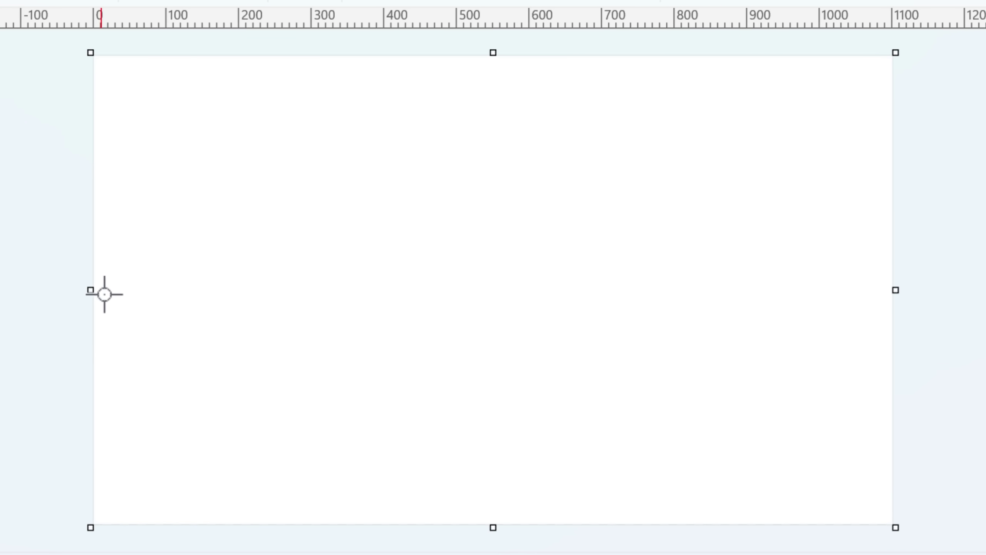
- Draw a Curve line about 1080 px long from left to right, bending its middle up and then down into an S-curve
{"action": "left_click_drag", "start_coordinate": [104, 292], "coordinate": [880, 304]}
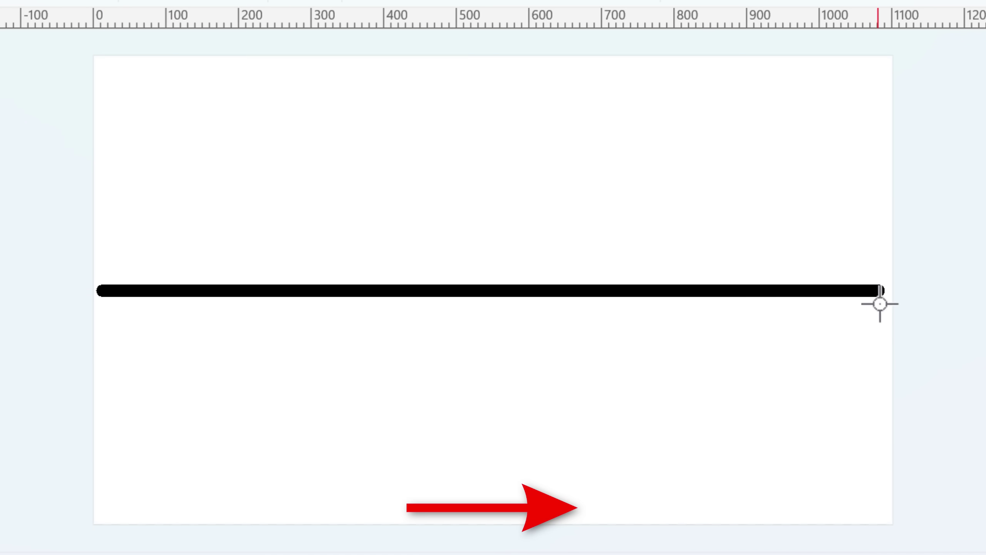
{"action": "left_click", "coordinate": [470, 61]}
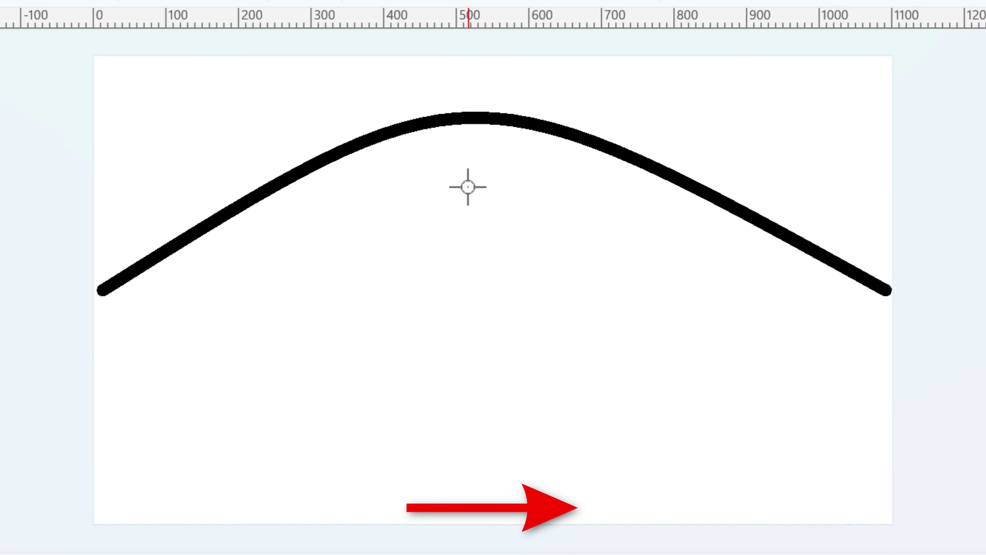
{"action": "left_click", "coordinate": [486, 514]}
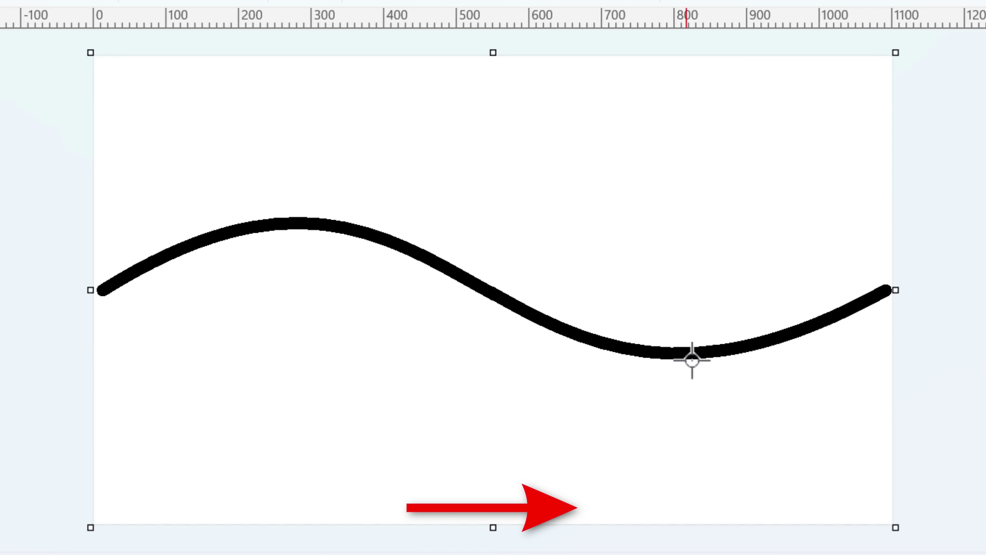
- Draw a full-width Curve line from right to left, bent up and then down, plus a separate rising diagonal curve with a single bend
{"action": "left_click_drag", "start_coordinate": [890, 292], "coordinate": [108, 309]}
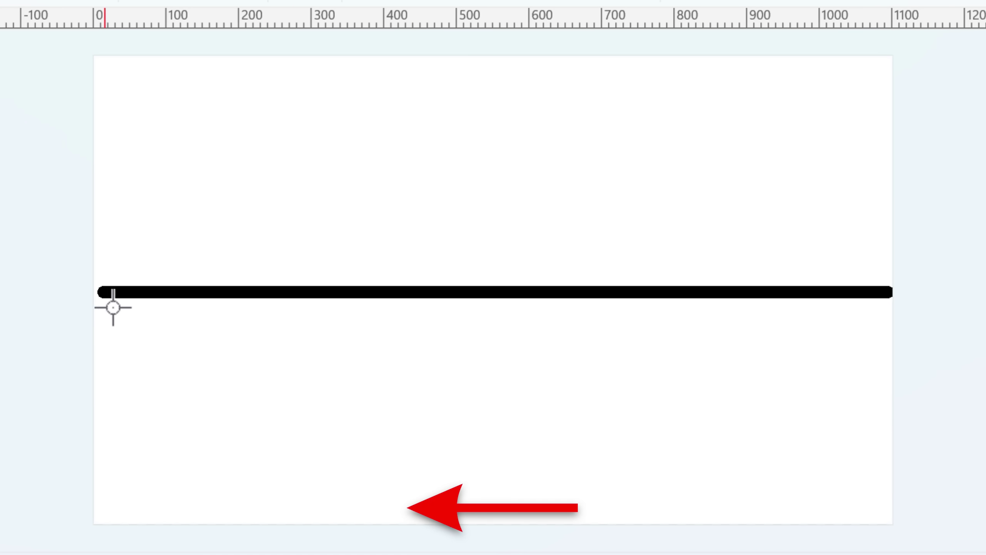
{"action": "left_click", "coordinate": [472, 65]}
{"action": "left_click", "coordinate": [496, 504]}
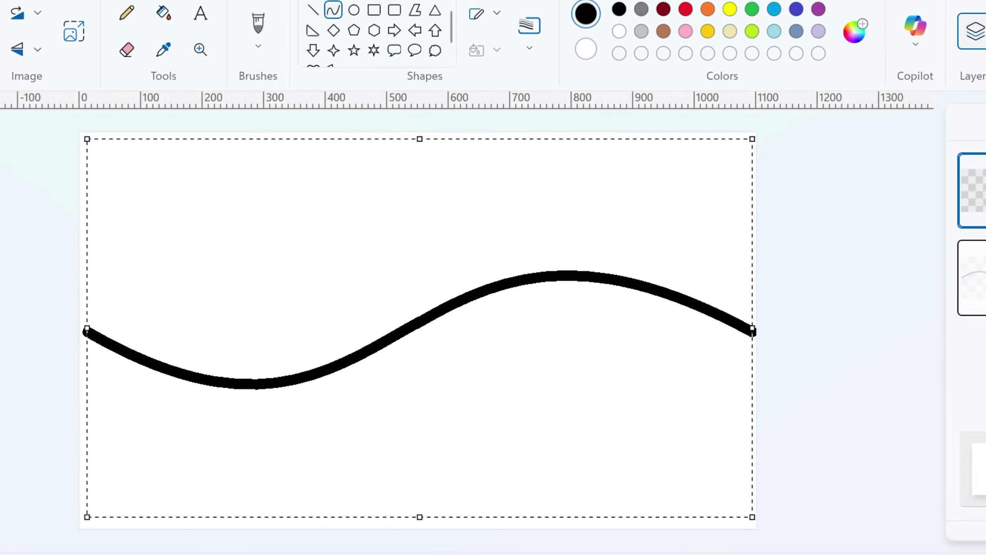
{"action": "mouse_move", "coordinate": [185, 426]}
{"action": "left_mouse_down"}
{"action": "mouse_move", "coordinate": [386, 324]}
{"action": "mouse_move", "coordinate": [606, 263]}
{"action": "left_mouse_up"}
{"action": "left_click_drag", "start_coordinate": [292, 380], "coordinate": [869, 272]}
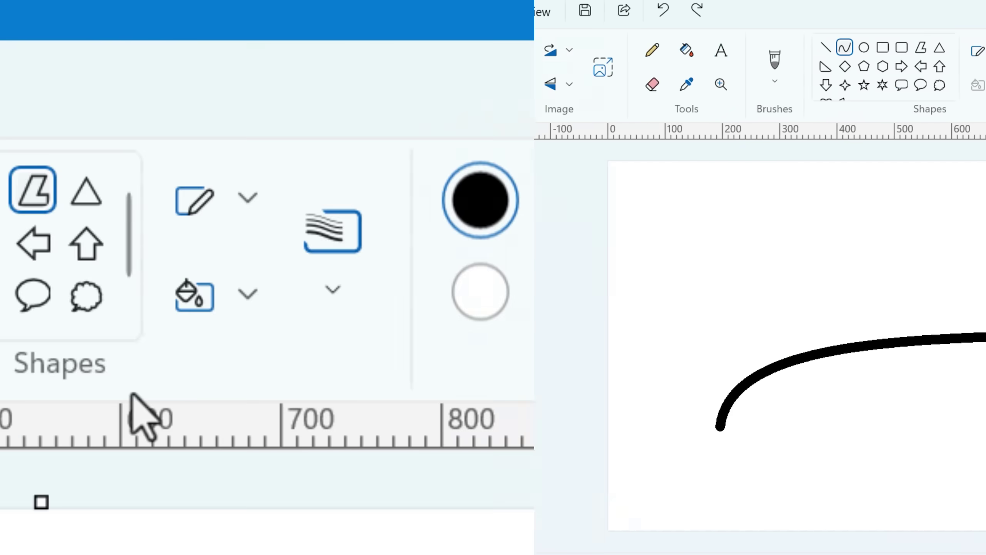
- Draw a closed six-sided polygon about 855 × 545 px with the Polygon tool
{"action": "left_click", "coordinate": [388, 49]}
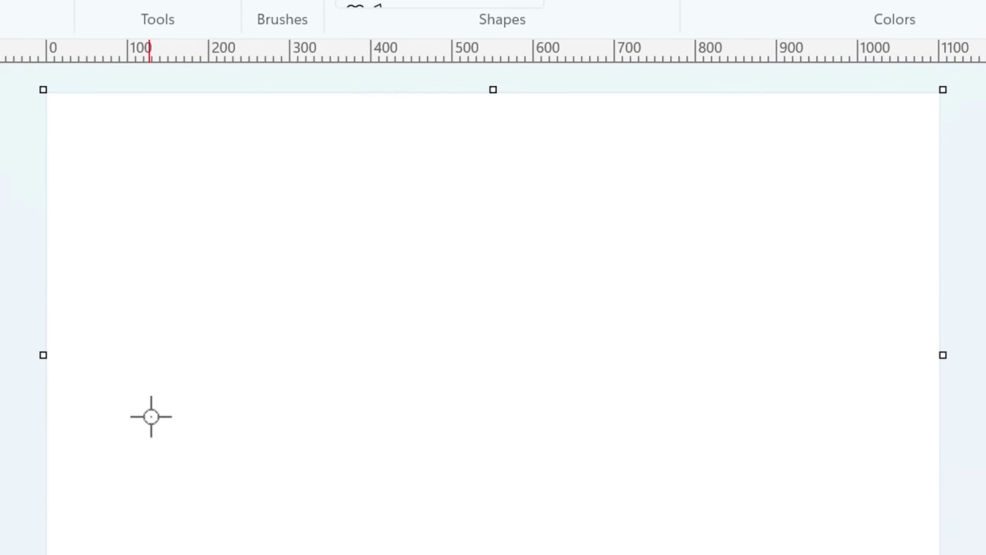
{"action": "left_click_drag", "start_coordinate": [145, 427], "coordinate": [188, 378]}
{"action": "left_click_drag", "start_coordinate": [213, 292], "coordinate": [356, 130]}
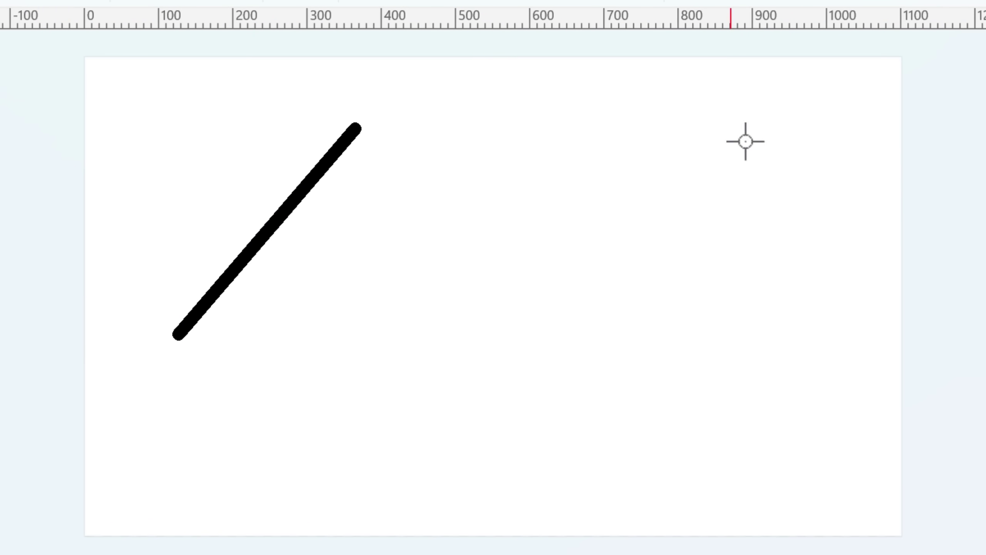
{"action": "left_click", "coordinate": [814, 105]}
{"action": "left_click", "coordinate": [744, 335]}
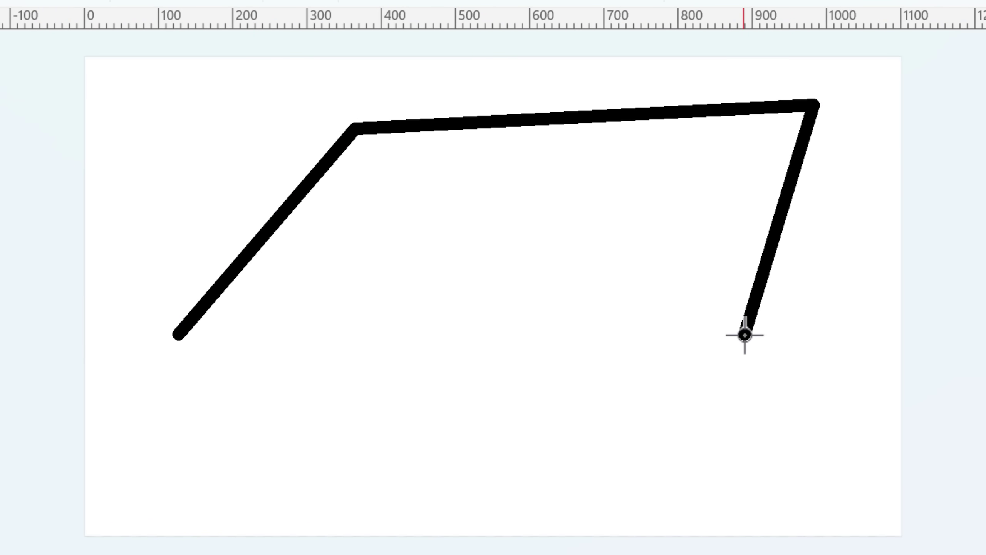
{"action": "left_click", "coordinate": [369, 431]}
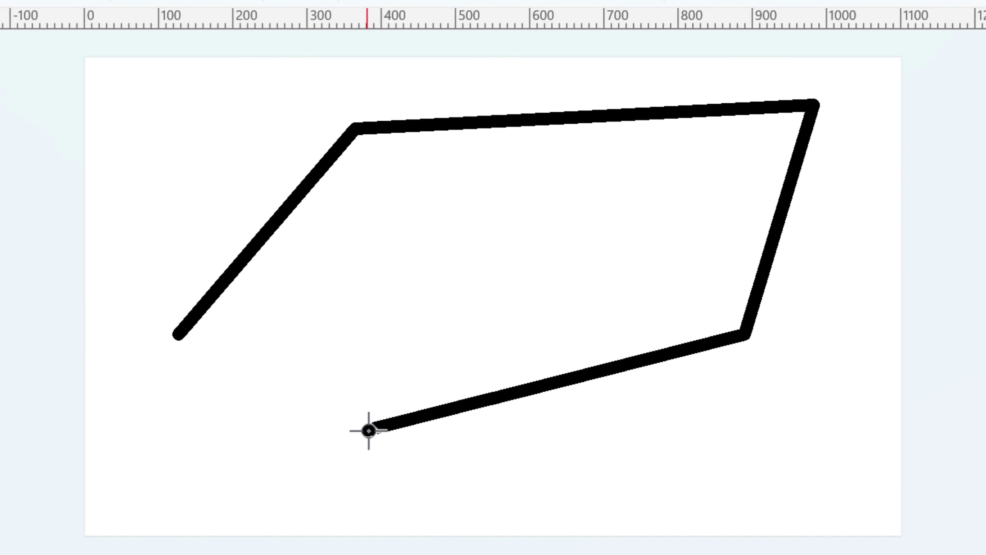
{"action": "left_click", "coordinate": [233, 509]}
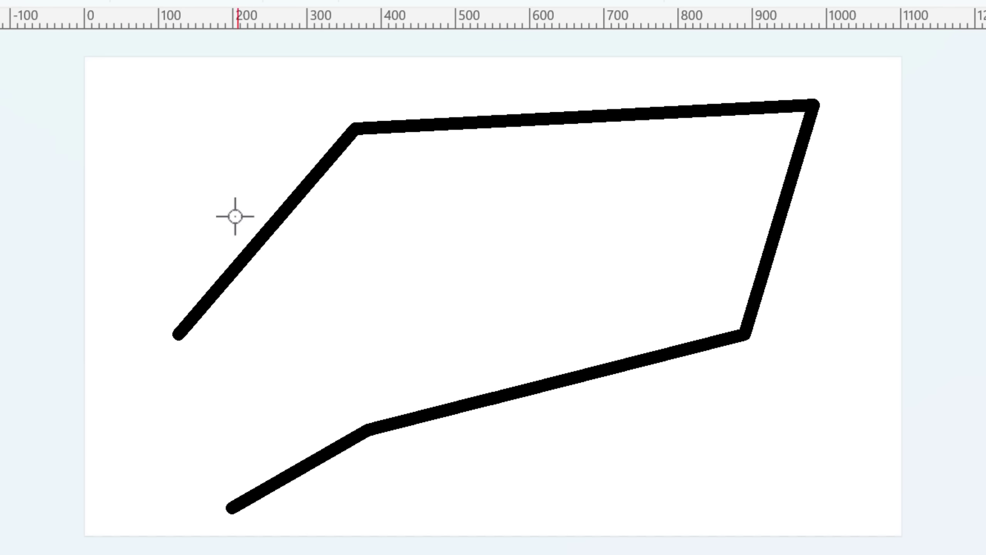
{"action": "key", "text": "Return"}
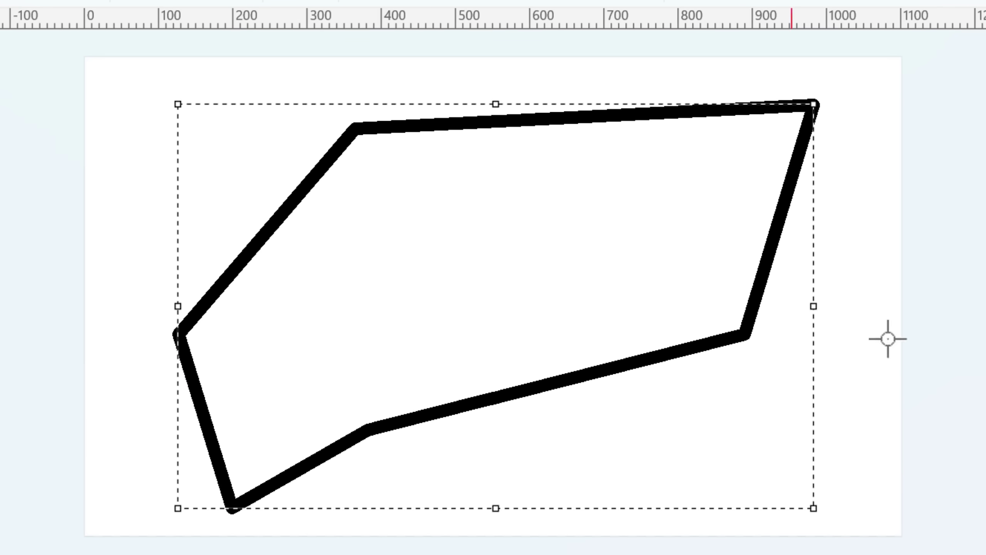
{"action": "key", "text": "Delete"}
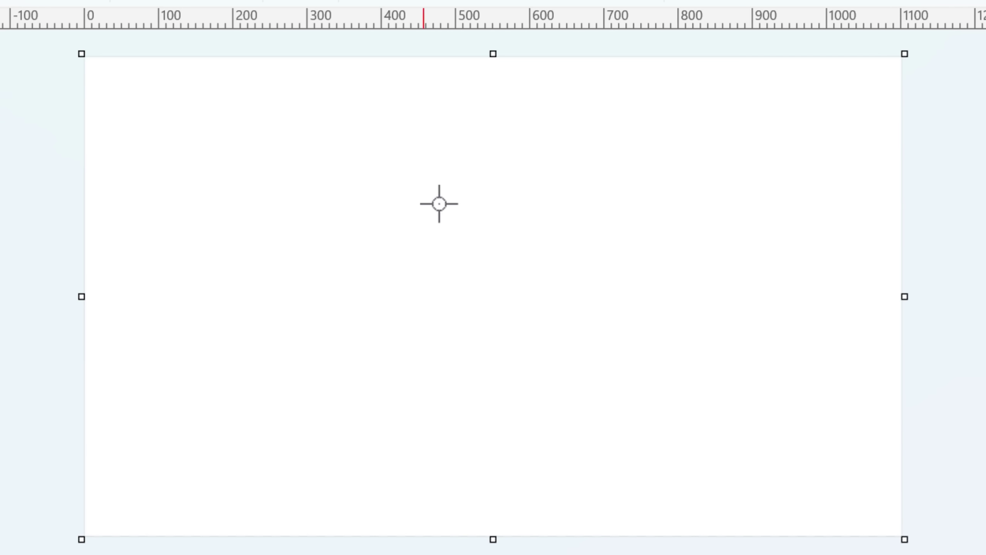
- Draw a four-sided polygon about 495 × 360 px on the right half of the canvas, closing it at its starting point
{"action": "left_click", "coordinate": [568, 210]}
{"action": "left_click", "coordinate": [761, 308]}
{"action": "left_click", "coordinate": [392, 478]}
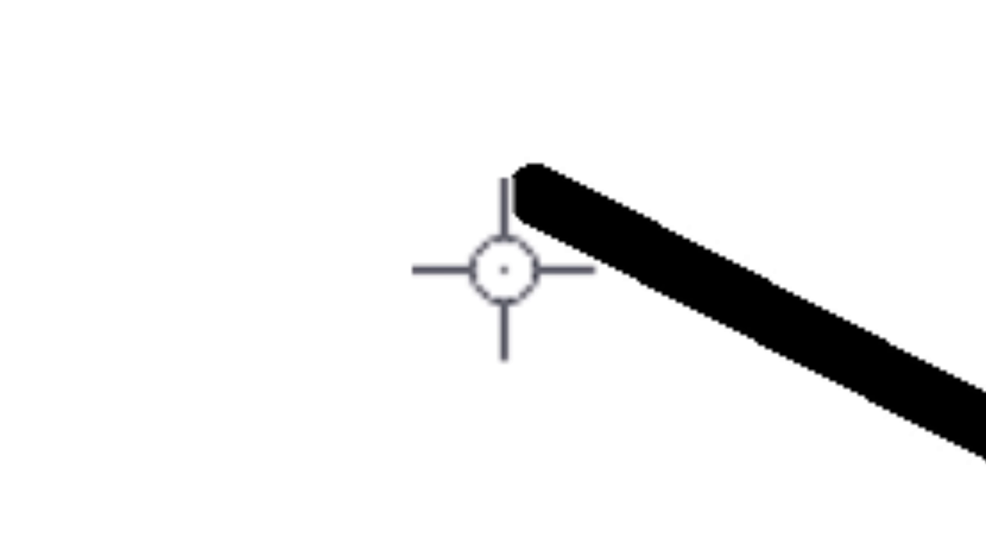
{"action": "left_click", "coordinate": [520, 177]}
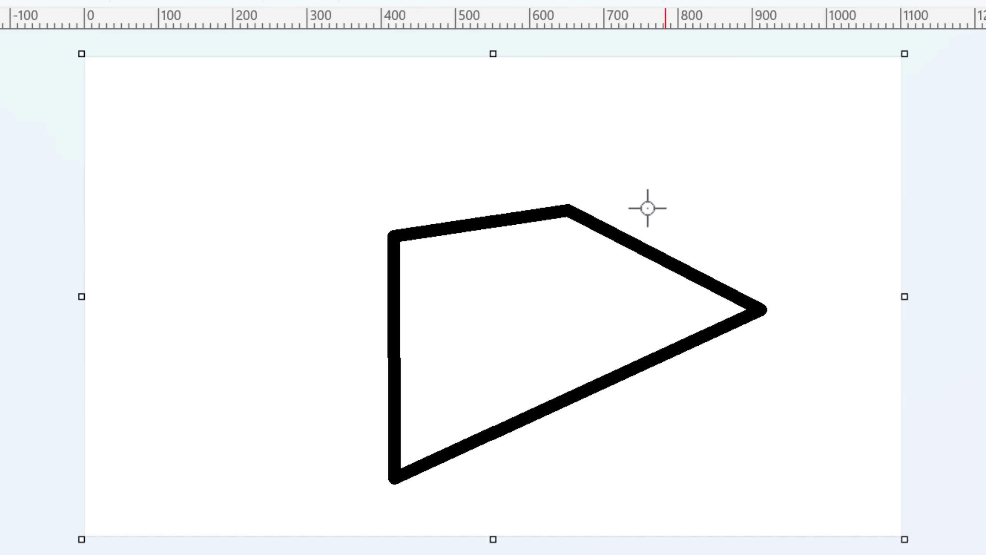
{"action": "key", "text": "ctrl+z"}
- Draw a four-sided polygon about 390 × 285 px in the upper middle of the canvas and close it automatically at its last corner
{"action": "left_click", "coordinate": [334, 232]}
{"action": "left_click", "coordinate": [475, 147]}
{"action": "left_click", "coordinate": [622, 319]}
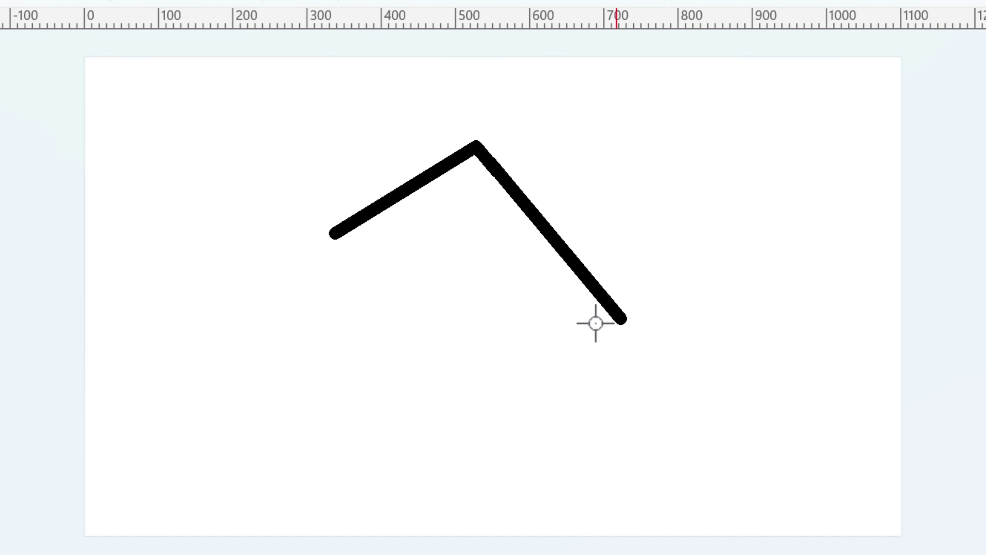
{"action": "double_click", "coordinate": [332, 357]}
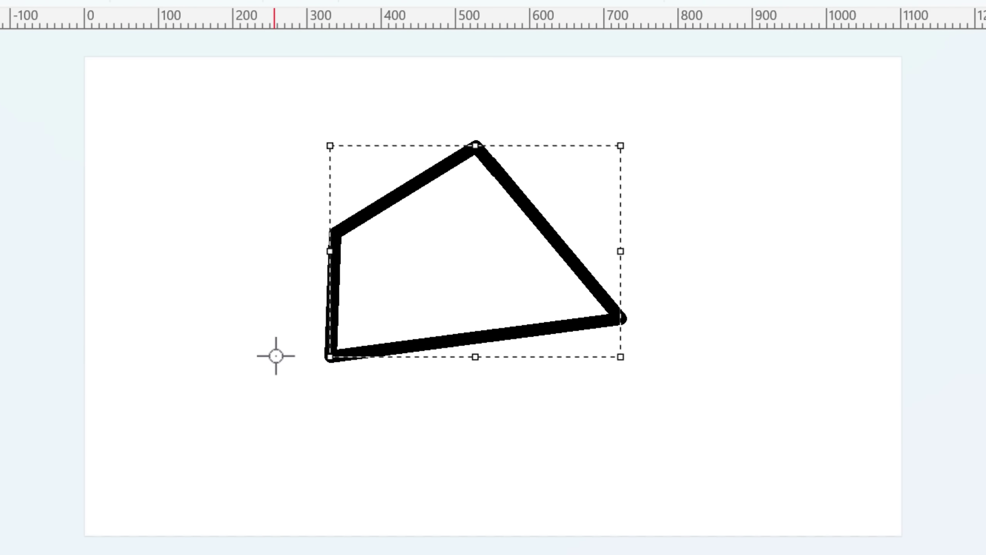
- Draw a four-sided polygon about 460 × 290 px at the lower right of the canvas and complete it
{"action": "left_click_drag", "start_coordinate": [501, 435], "coordinate": [721, 317]}
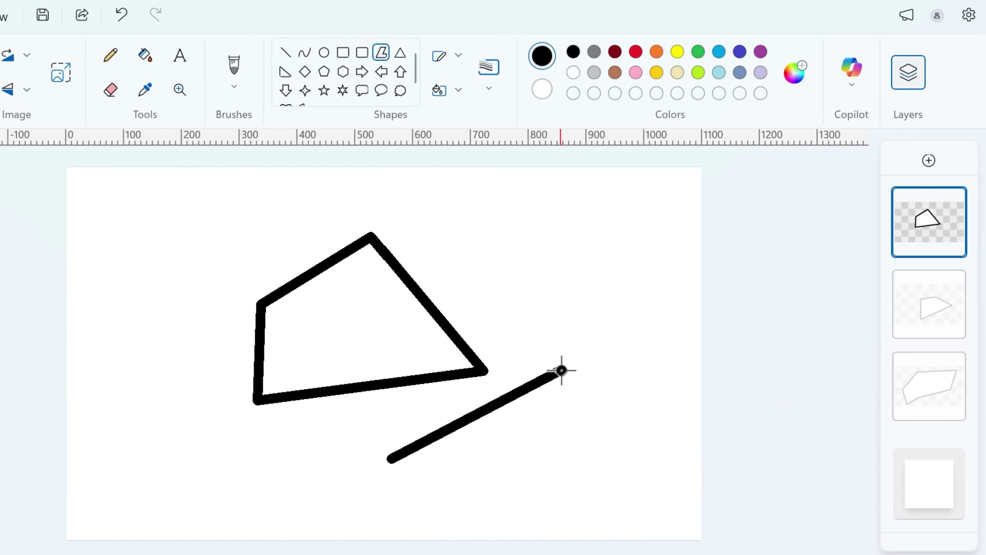
{"action": "left_click", "coordinate": [843, 456]}
{"action": "key", "text": "Return"}
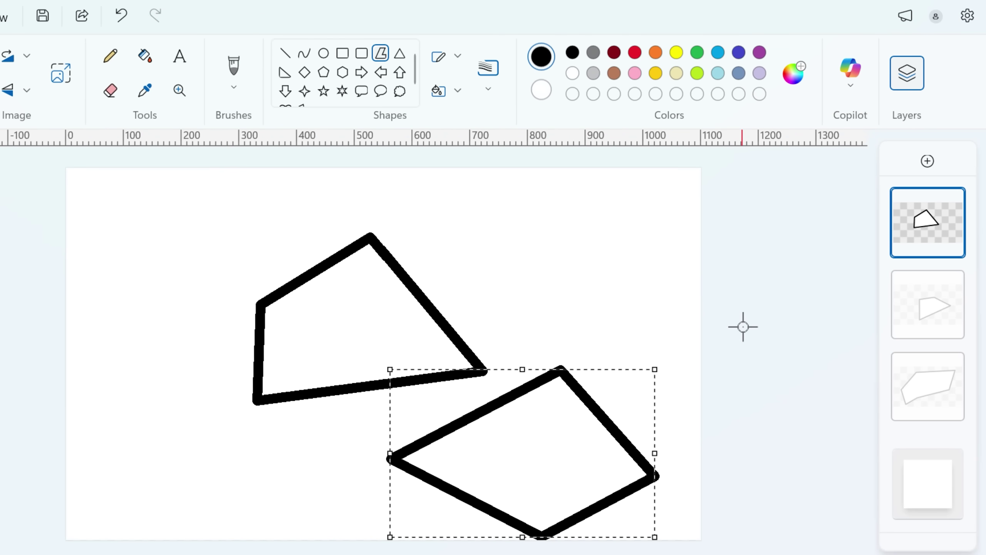
- Draw another polygon from a first edge and two more corner points, and add a new blank layer
{"action": "left_click_drag", "start_coordinate": [524, 312], "coordinate": [493, 229]}
{"action": "left_click", "coordinate": [656, 219]}
{"action": "left_click", "coordinate": [620, 353]}
{"action": "left_click", "coordinate": [928, 161]}
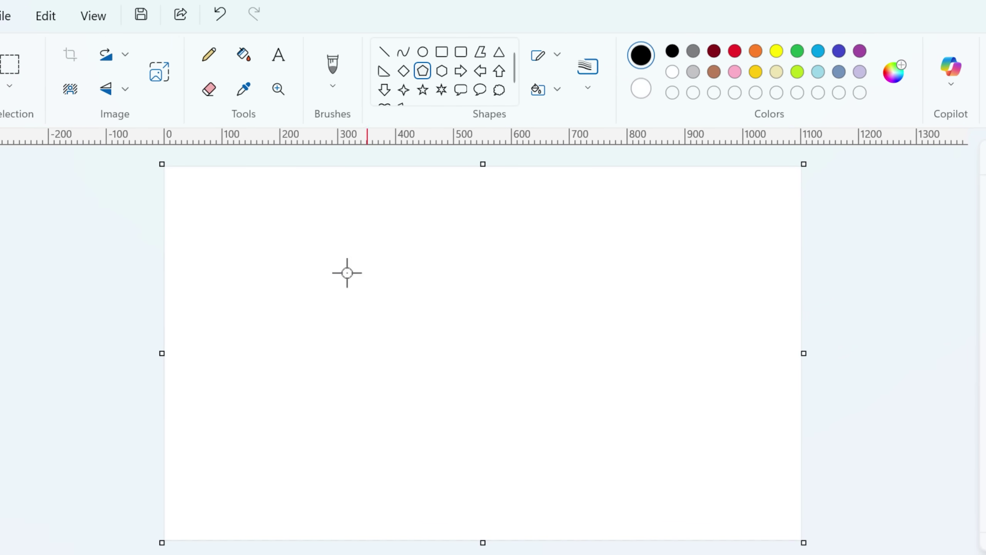
- Draw an evenly proportioned pentagon, a left arrow beside it and a straight horizontal line above the arrow, each about 270 px wide
{"action": "left_click_drag", "start_coordinate": [254, 273], "coordinate": [403, 409]}
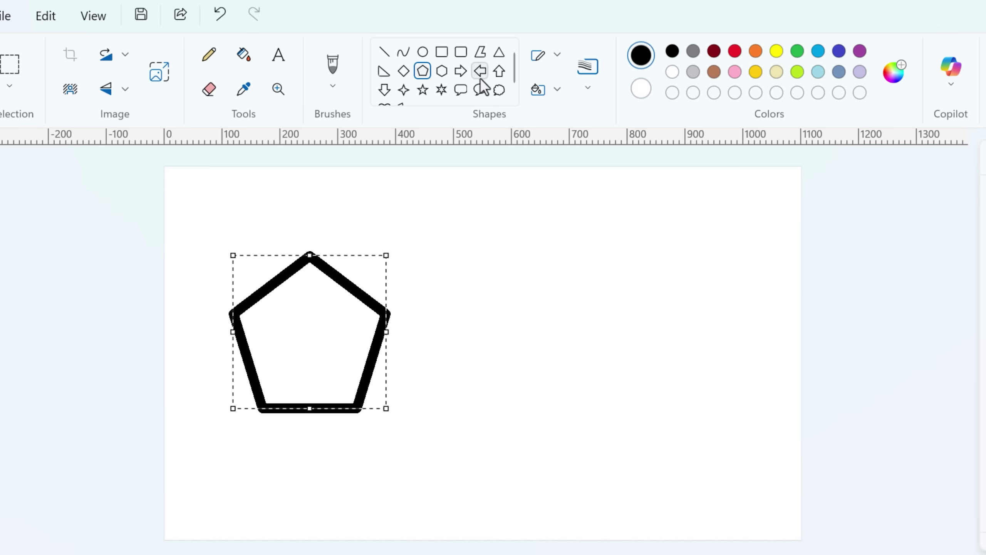
{"action": "left_click_drag", "start_coordinate": [453, 313], "coordinate": [671, 472]}
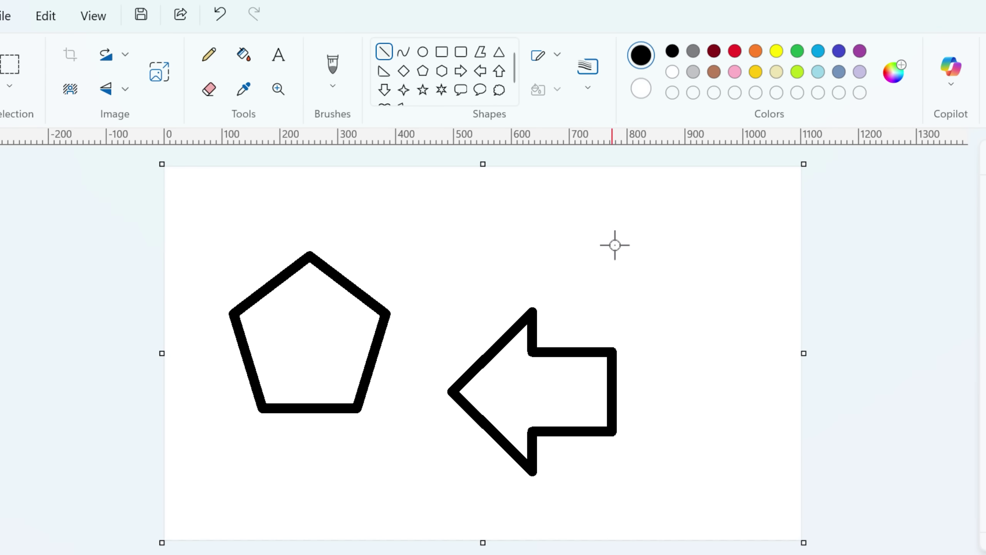
{"action": "mouse_move", "coordinate": [705, 299]}
{"action": "left_mouse_down"}
{"action": "mouse_move", "coordinate": [506, 310]}
{"action": "mouse_move", "coordinate": [595, 164]}
{"action": "mouse_move", "coordinate": [744, 253]}
{"action": "mouse_move", "coordinate": [556, 340]}
{"action": "mouse_move", "coordinate": [689, 158]}
{"action": "mouse_move", "coordinate": [726, 438]}
{"action": "mouse_move", "coordinate": [622, 355]}
{"action": "mouse_move", "coordinate": [772, 277]}
{"action": "left_mouse_up"}
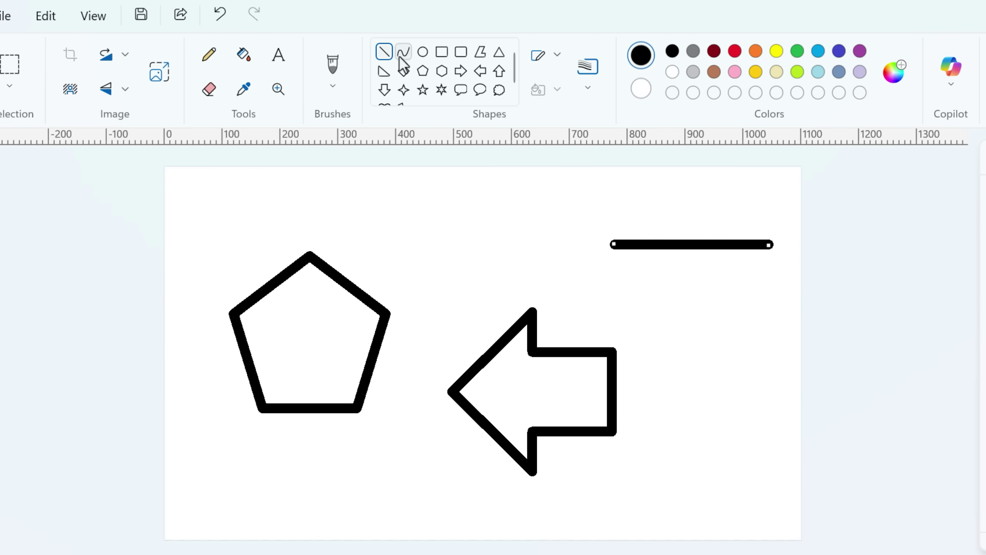
- Draw a vertical line right of the arrow with the Curve tool, undo it, and try a short polygon edge above the arrow
{"action": "left_click_drag", "start_coordinate": [668, 334], "coordinate": [667, 448]}
{"action": "key", "text": "ctrl+z"}
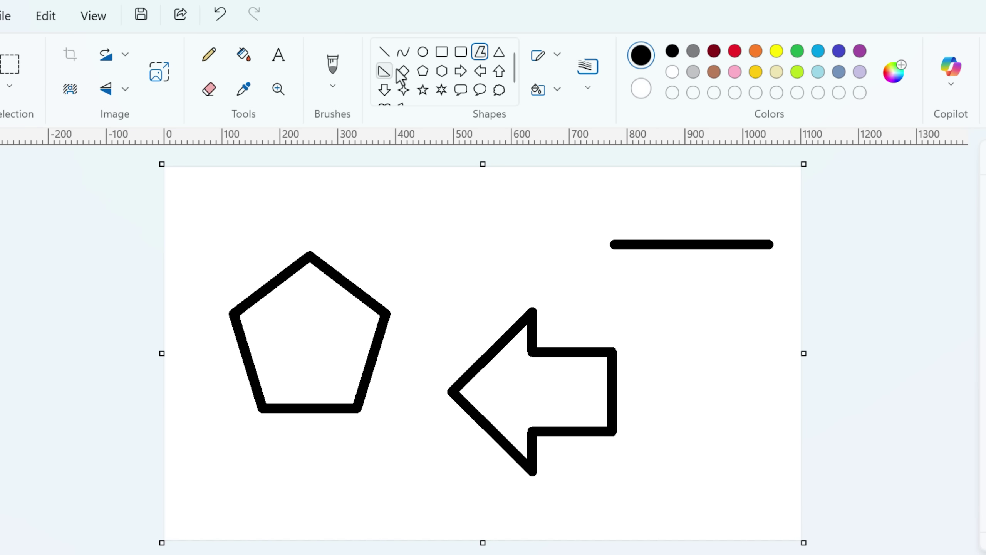
{"action": "mouse_move", "coordinate": [524, 227]}
{"action": "left_mouse_down"}
{"action": "mouse_move", "coordinate": [440, 357]}
{"action": "mouse_move", "coordinate": [563, 319]}
{"action": "mouse_move", "coordinate": [537, 244]}
{"action": "left_mouse_up"}
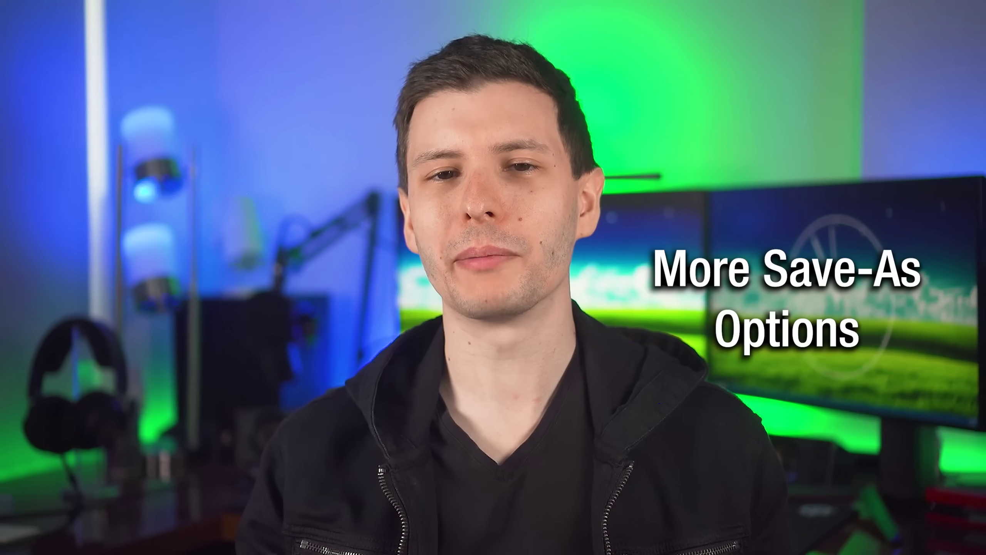
- Review the available Save as picture formats, open the Save as dialog for another format, and close it without saving
{"action": "left_click", "coordinate": [82, 103]}
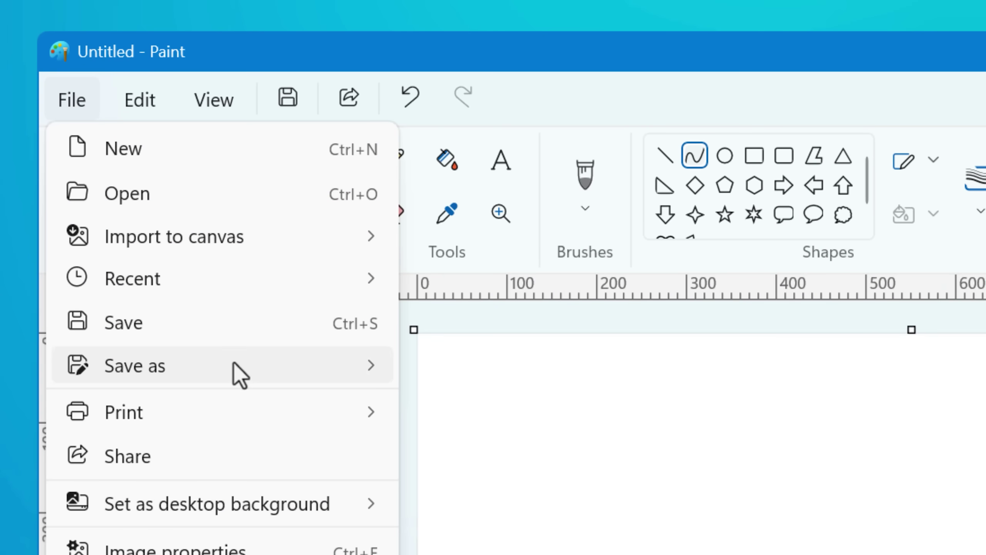
{"action": "mouse_move", "coordinate": [330, 378]}
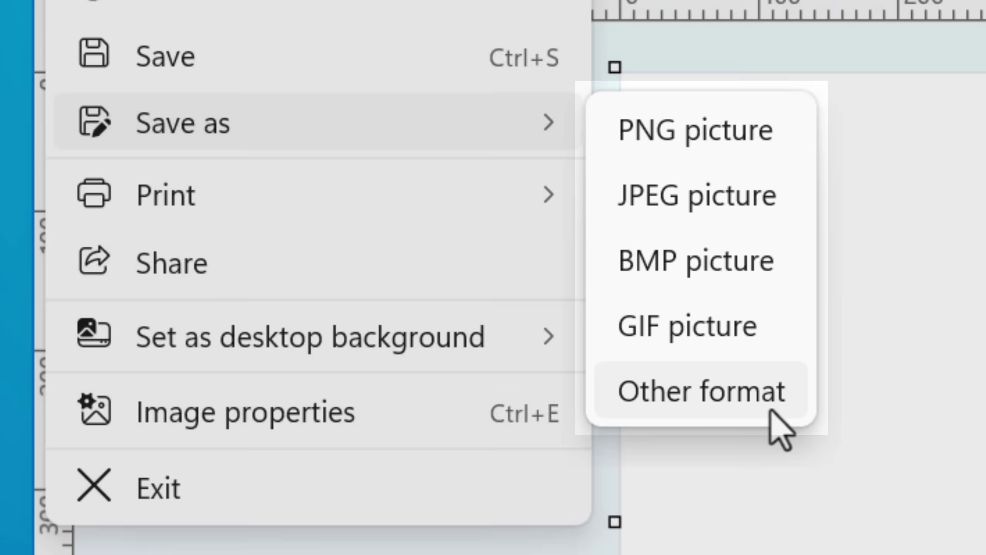
{"action": "left_click", "coordinate": [772, 412]}
{"action": "left_click", "coordinate": [481, 185]}
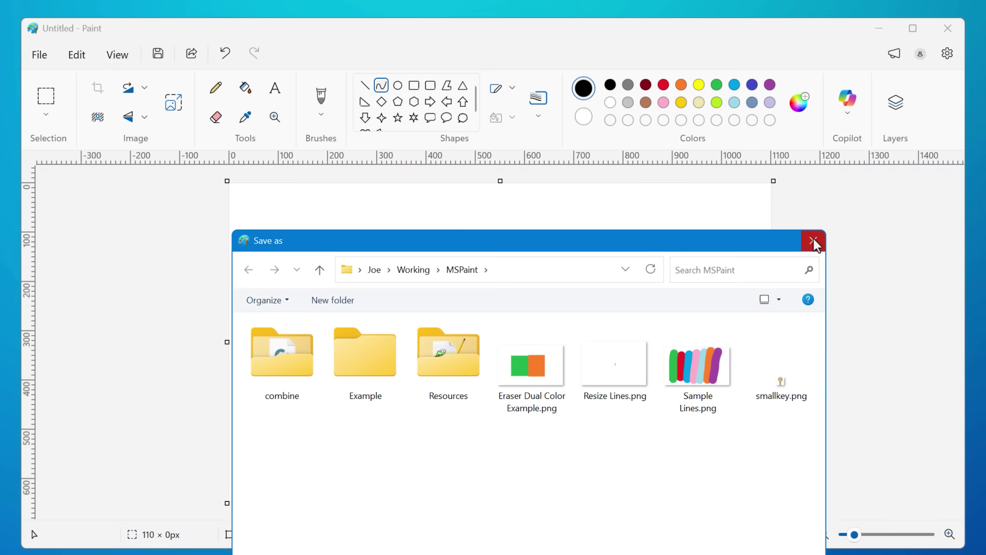
{"action": "left_click", "coordinate": [814, 242]}
- Compare the PNG and JPEG picture formats offered for saving the image
{"action": "left_click", "coordinate": [39, 55]}
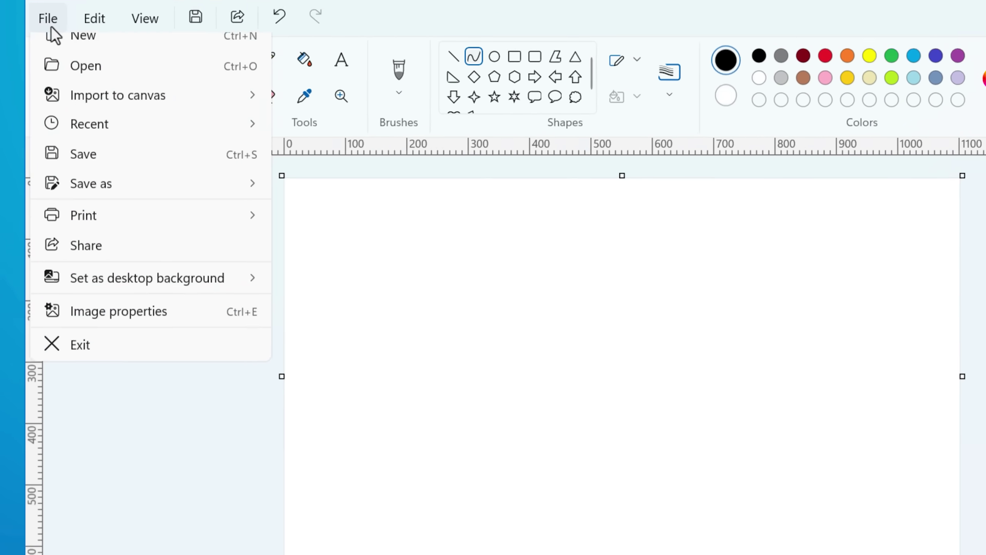
{"action": "mouse_move", "coordinate": [187, 206]}
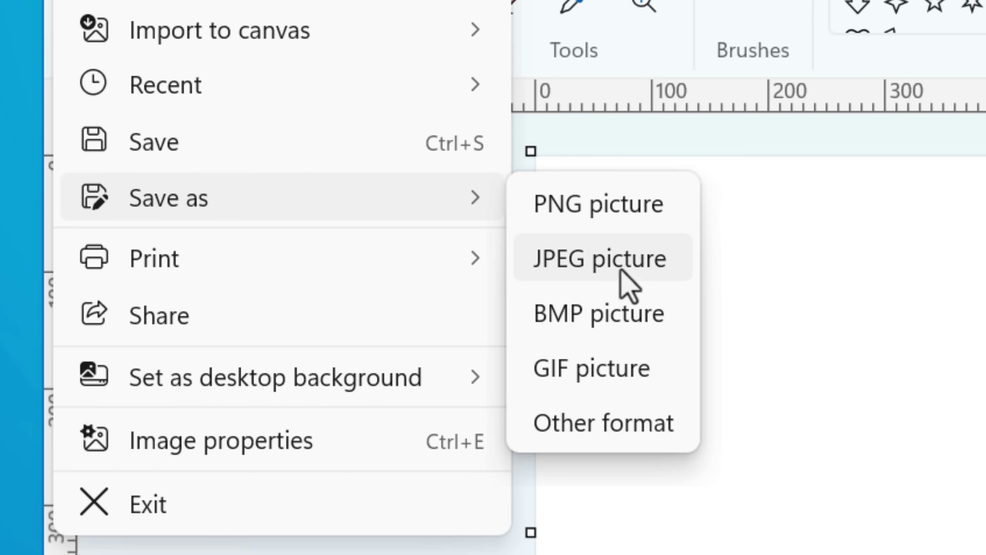
{"action": "left_click", "coordinate": [633, 210]}
- Turn on transparent selection, show the image's layers, and toggle transparent selection again
{"action": "left_click", "coordinate": [351, 250]}
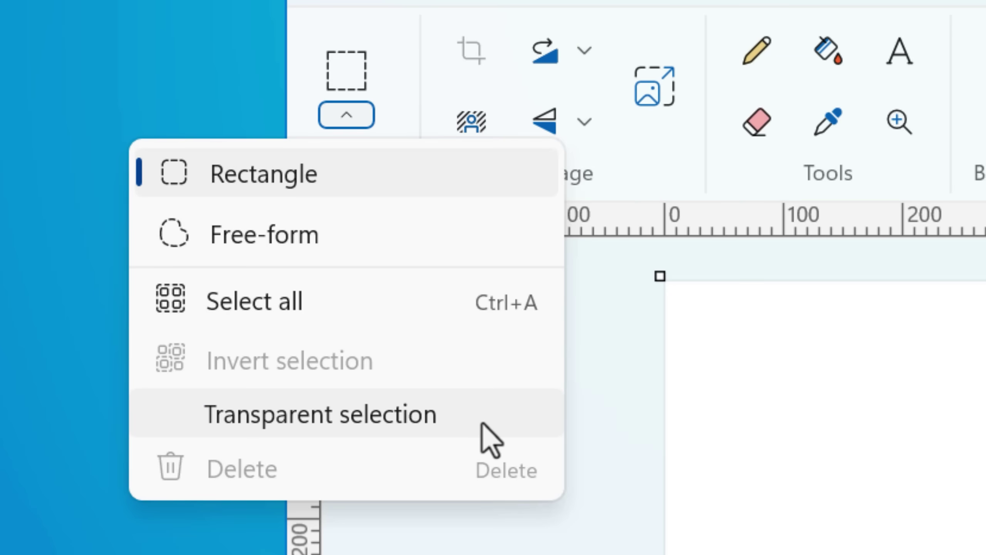
{"action": "left_click", "coordinate": [481, 424]}
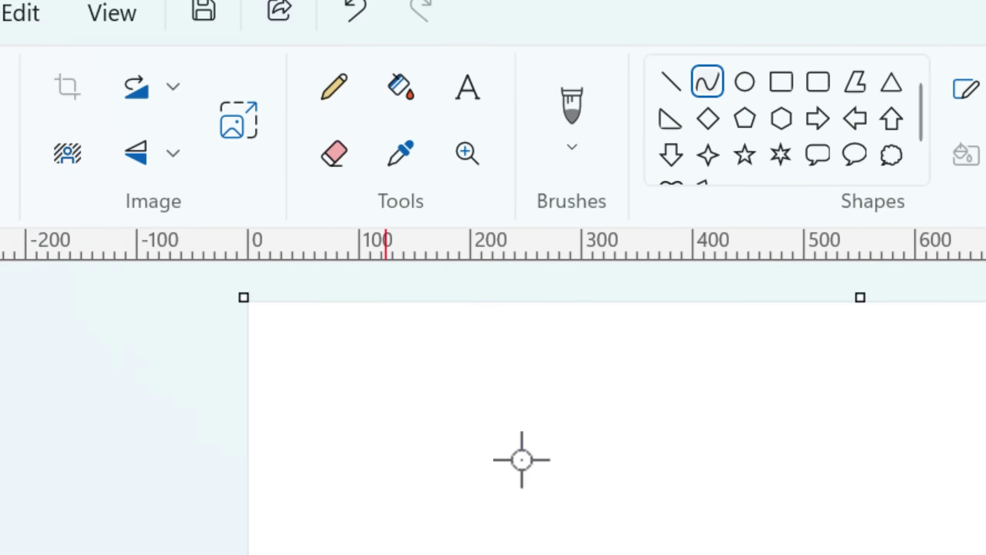
{"action": "left_click", "coordinate": [786, 205]}
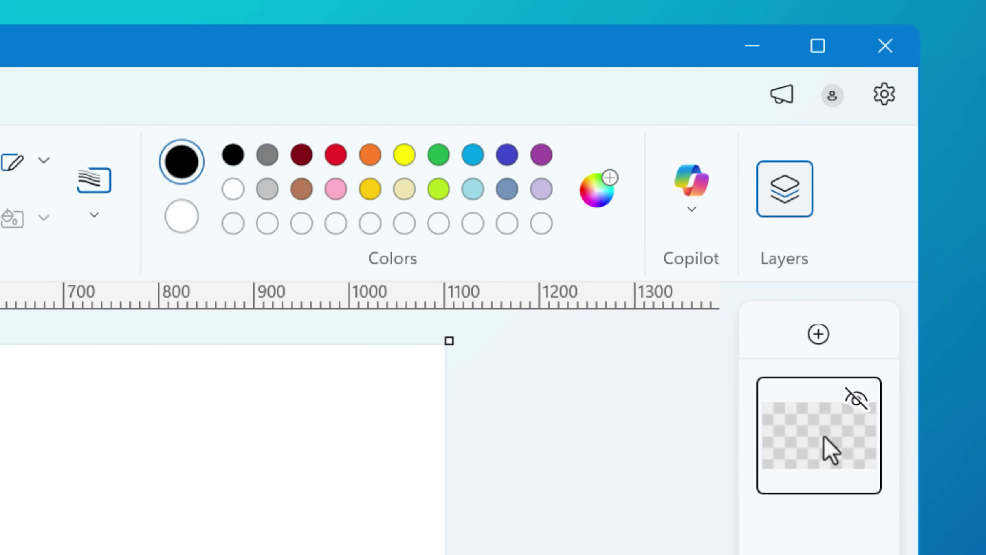
{"action": "left_click", "coordinate": [272, 198]}
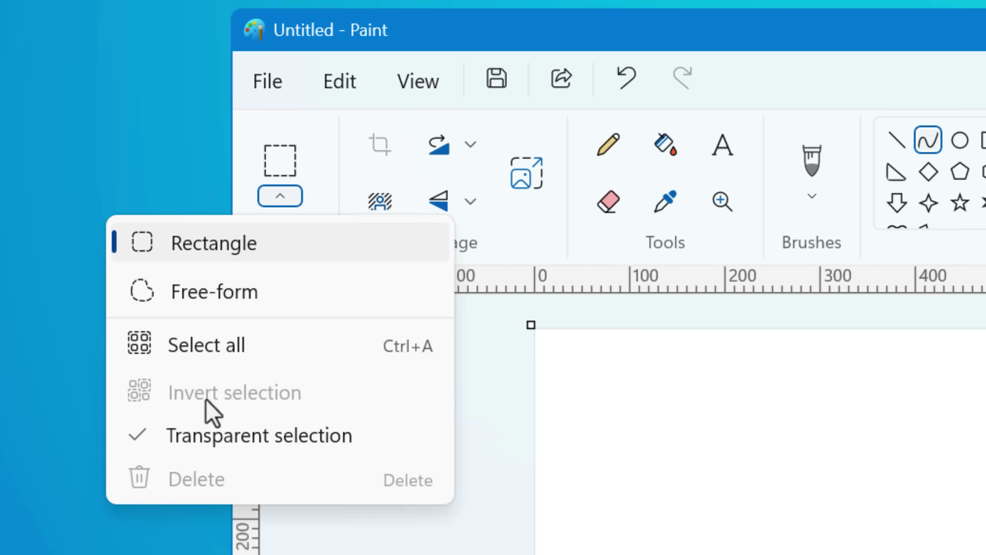
{"action": "left_click", "coordinate": [151, 435]}
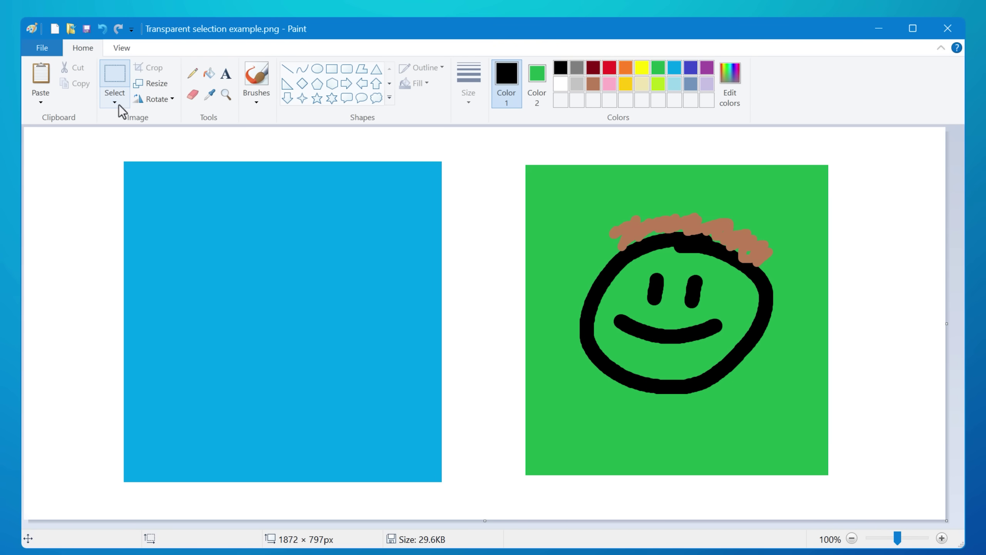
- With transparent selection on, select the smiley face with an area about 485 × 430 px and move it onto the blue square
{"action": "left_click", "coordinate": [114, 102]}
{"action": "left_click", "coordinate": [116, 234]}
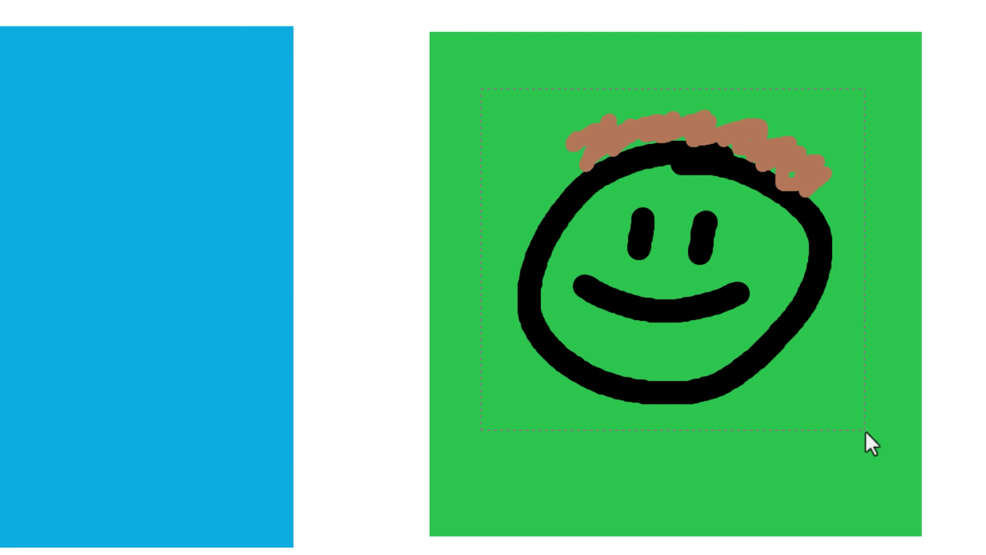
{"action": "mouse_move", "coordinate": [750, 326]}
{"action": "left_mouse_down"}
{"action": "mouse_move", "coordinate": [497, 308]}
{"action": "mouse_move", "coordinate": [76, 318]}
{"action": "left_mouse_up"}
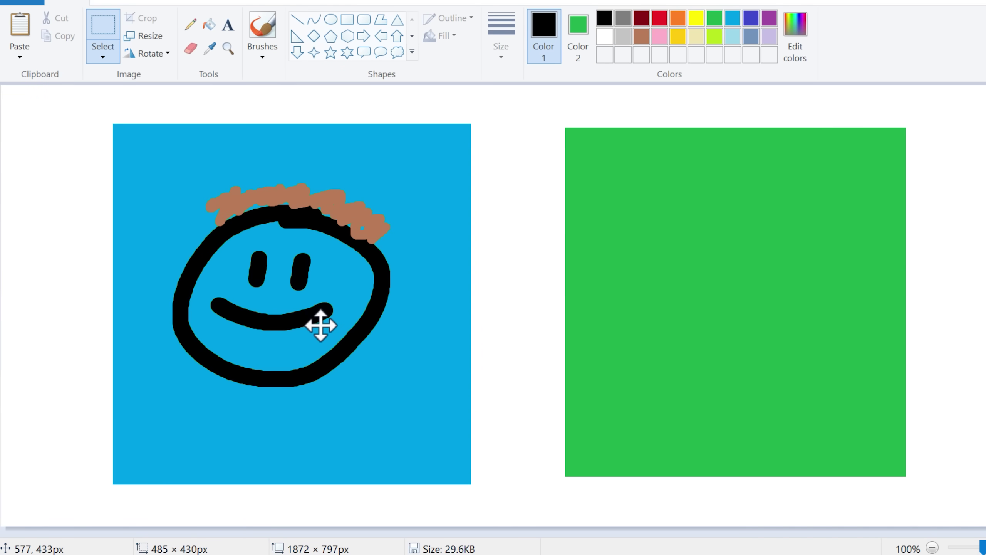
{"action": "left_click_drag", "start_coordinate": [321, 326], "coordinate": [352, 329]}
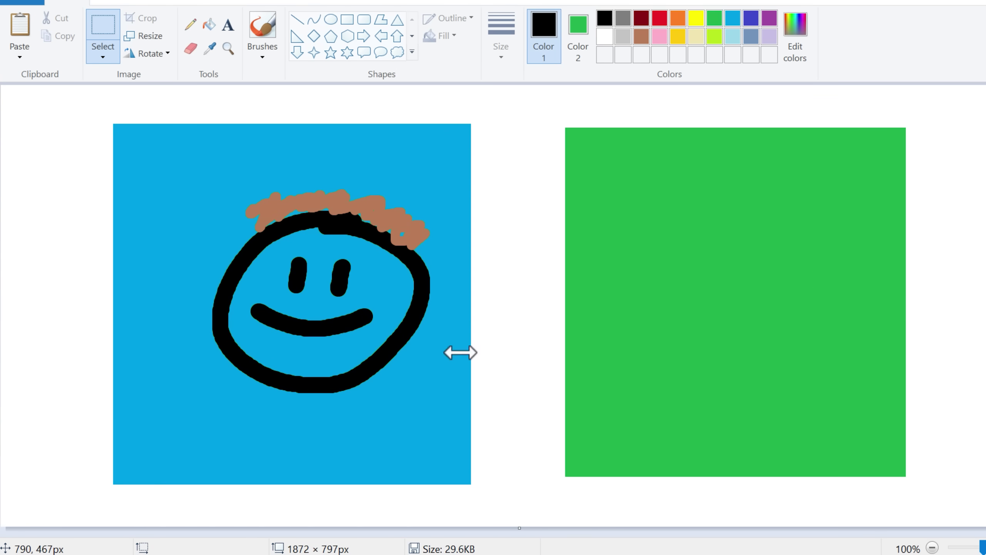
- Magnify the moved smiley face to 800% and examine the edges of its black outline
{"action": "scroll", "coordinate": [345, 369], "scroll_direction": "up", "scroll_amount": 2, "text": "ctrl"}
{"action": "scroll", "coordinate": [835, 404], "scroll_direction": "down", "scroll_amount": 5}
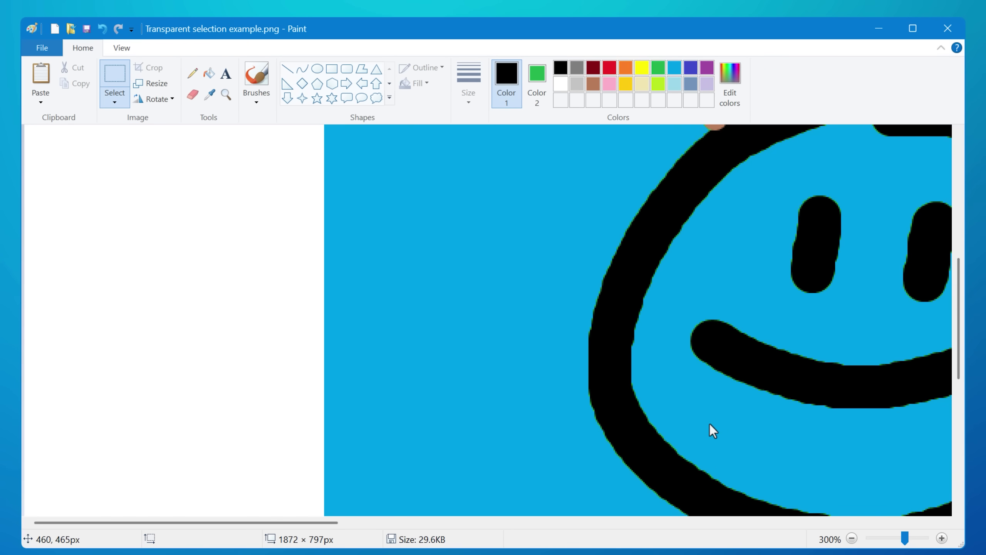
{"action": "scroll", "coordinate": [779, 411], "scroll_direction": "up", "scroll_amount": 3, "text": "ctrl"}
{"action": "left_click_drag", "start_coordinate": [229, 522], "coordinate": [308, 527]}
{"action": "scroll", "coordinate": [415, 304], "scroll_direction": "up", "scroll_amount": 2, "text": "ctrl"}
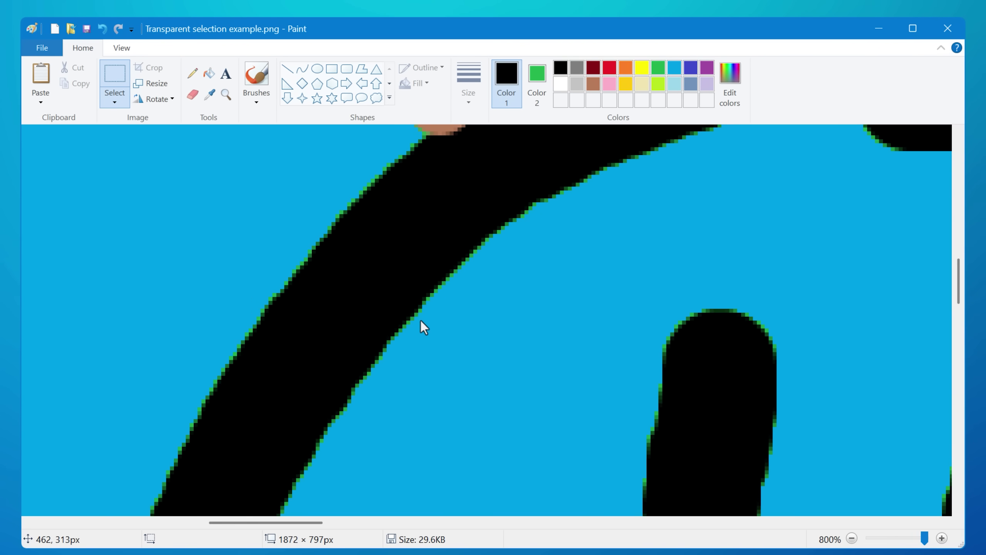
{"action": "mouse_move", "coordinate": [964, 285]}
{"action": "left_mouse_down"}
{"action": "mouse_move", "coordinate": [957, 306]}
{"action": "mouse_move", "coordinate": [957, 296]}
{"action": "left_mouse_up"}
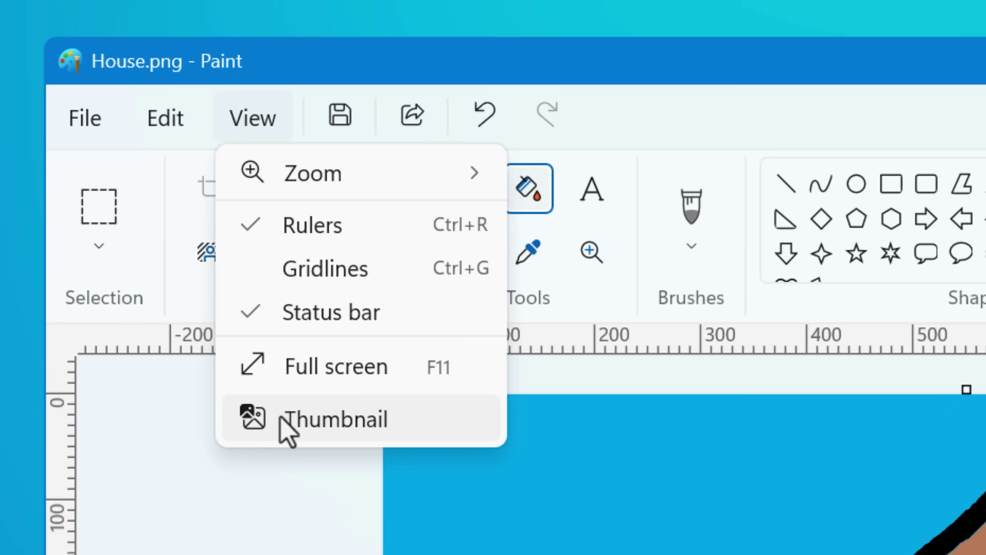
- Show the thumbnail of House.png, place it beside the drawing and enlarge it
{"action": "left_click", "coordinate": [287, 420]}
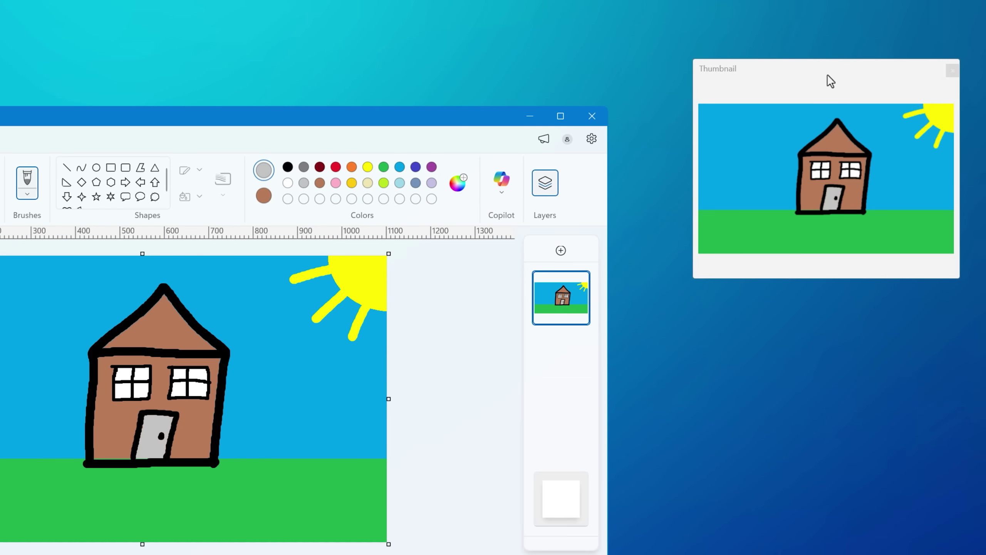
{"action": "left_click_drag", "start_coordinate": [830, 81], "coordinate": [758, 153]}
{"action": "mouse_move", "coordinate": [891, 362]}
{"action": "left_mouse_down"}
{"action": "mouse_move", "coordinate": [907, 390]}
{"action": "mouse_move", "coordinate": [929, 399]}
{"action": "left_mouse_up"}
- Try short light gray brush strokes in the sky beside the house and undo the last one
{"action": "left_click_drag", "start_coordinate": [29, 361], "coordinate": [10, 367]}
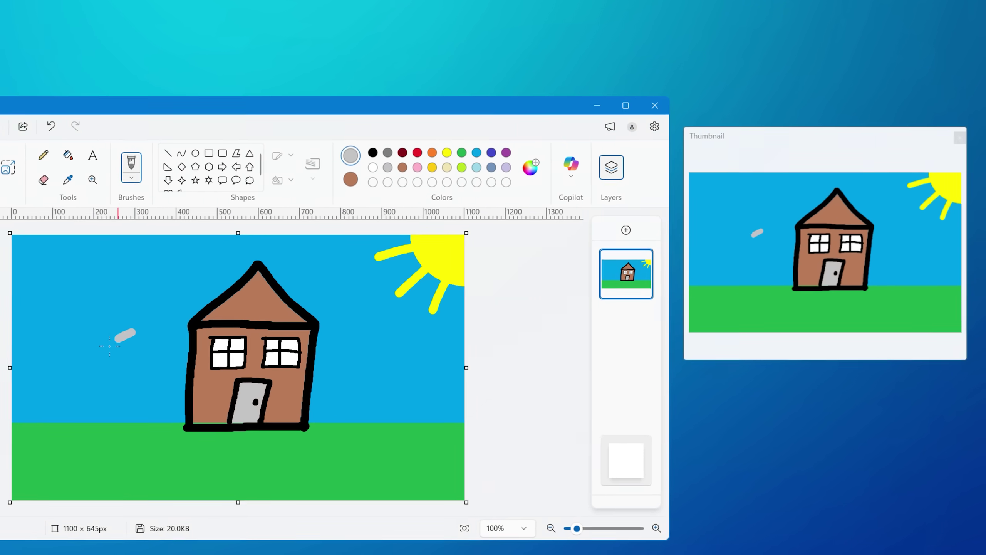
{"action": "left_click_drag", "start_coordinate": [110, 346], "coordinate": [116, 327]}
{"action": "key", "text": "ctrl+z"}
- Zoom the house to 800% and try light gray brush strokes on it, undoing the first one
{"action": "left_click_drag", "start_coordinate": [589, 524], "coordinate": [644, 525]}
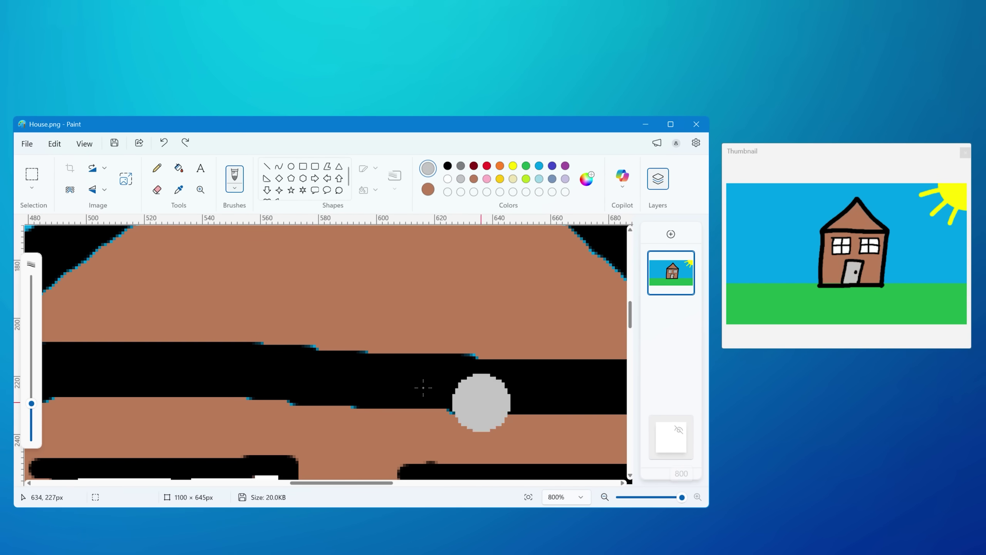
{"action": "mouse_move", "coordinate": [276, 336]}
{"action": "left_mouse_down"}
{"action": "mouse_move", "coordinate": [442, 344]}
{"action": "mouse_move", "coordinate": [426, 400]}
{"action": "mouse_move", "coordinate": [336, 416]}
{"action": "mouse_move", "coordinate": [218, 361]}
{"action": "mouse_move", "coordinate": [275, 375]}
{"action": "left_mouse_up"}
{"action": "key", "text": "ctrl+z"}
{"action": "mouse_move", "coordinate": [384, 264]}
{"action": "left_mouse_down"}
{"action": "mouse_move", "coordinate": [183, 345]}
{"action": "mouse_move", "coordinate": [388, 310]}
{"action": "left_mouse_up"}
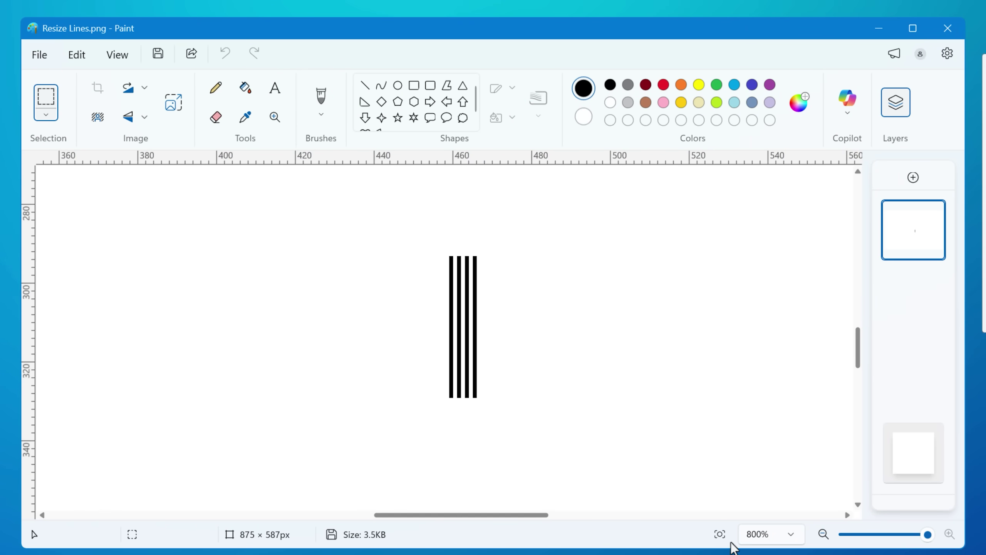
- Fit Resize Lines.png to the window and resize the whole image to 1000 percent, keeping its aspect ratio
{"action": "left_click", "coordinate": [720, 534]}
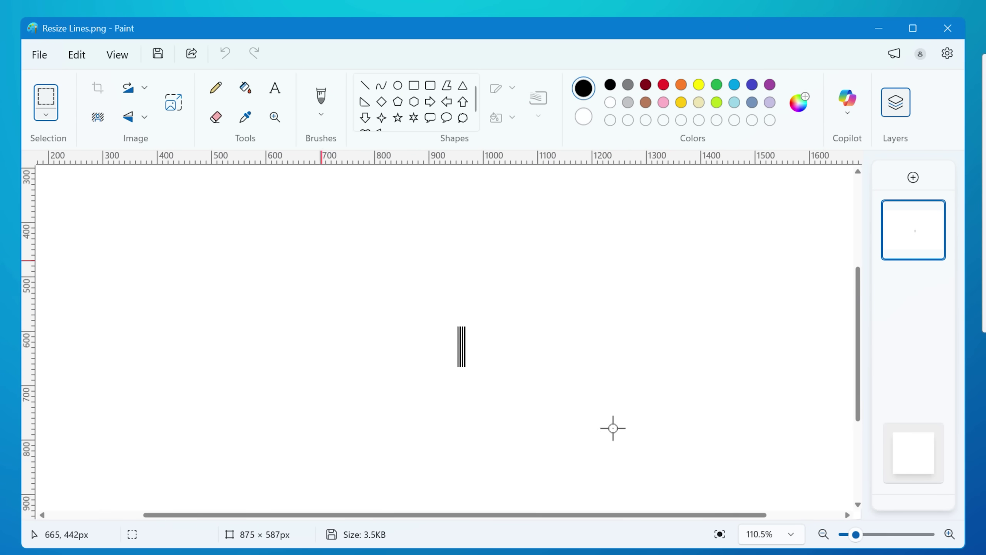
{"action": "left_click", "coordinate": [171, 107]}
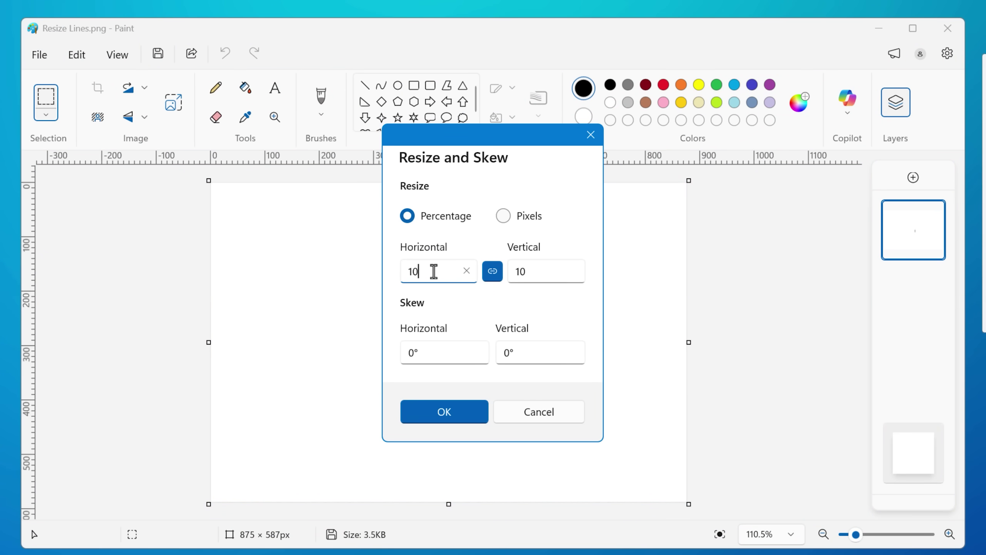
{"action": "left_click", "coordinate": [462, 413]}
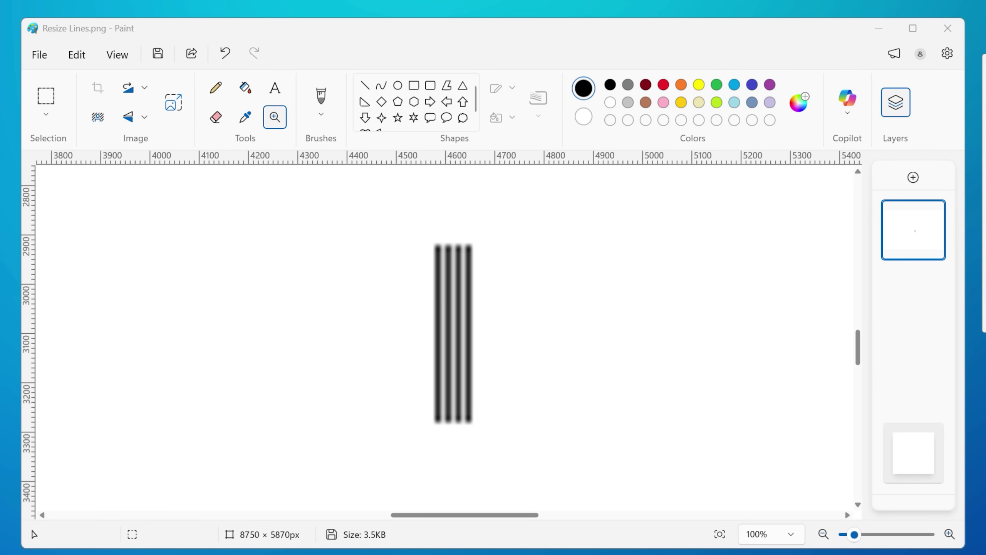
{"action": "left_click", "coordinate": [572, 24]}
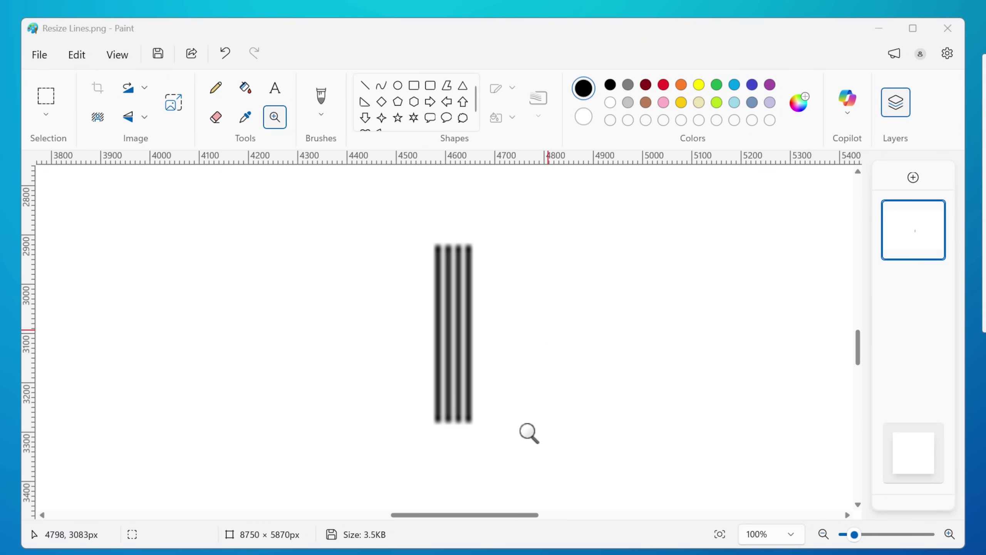
{"action": "left_click", "coordinate": [551, 331]}
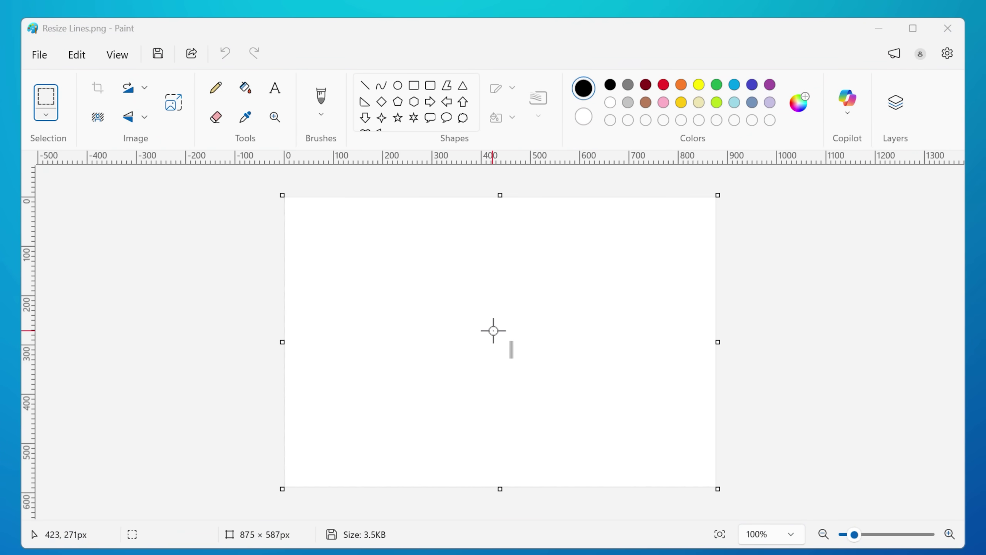
- Select an area about 78 × 72 px around the small vertical lines and resize only that selection to 1000 percent
{"action": "left_click_drag", "start_coordinate": [491, 329], "coordinate": [532, 364]}
{"action": "right_click", "coordinate": [525, 352]}
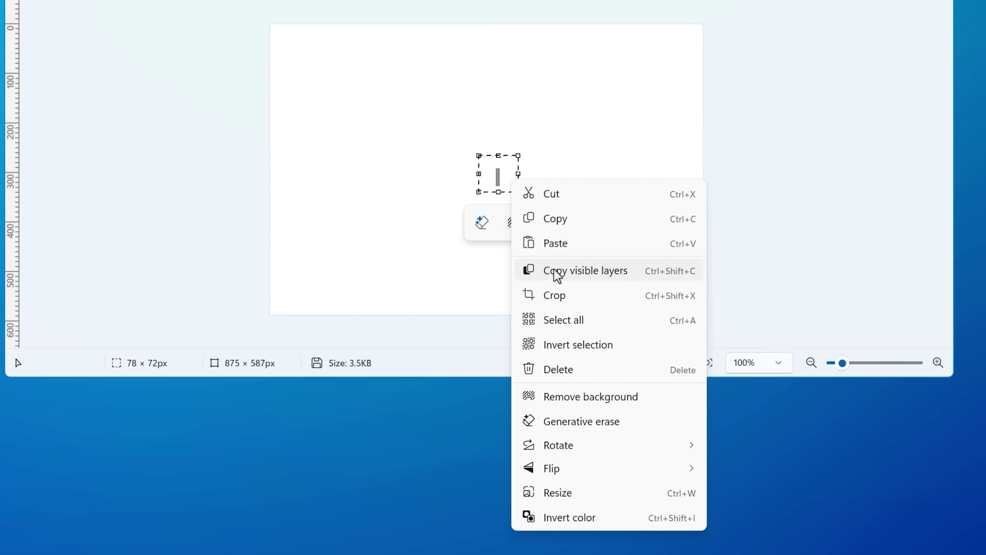
{"action": "left_click", "coordinate": [590, 493]}
{"action": "type", "text": "1000"}
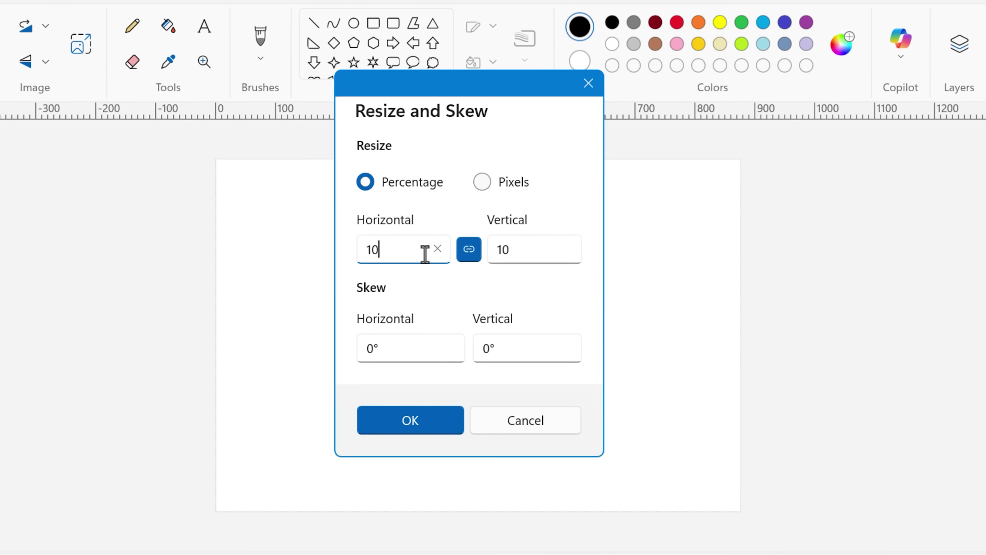
{"action": "key", "text": "Return"}
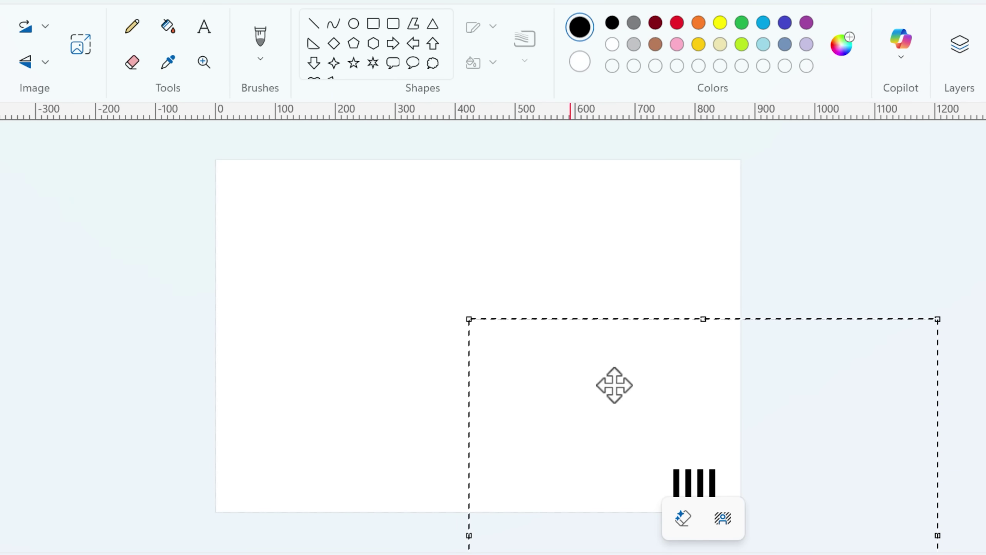
- Move the enlarged lines fully onto the canvas and stretch the selection horizontally to about 1331 × 720 px
{"action": "left_click_drag", "start_coordinate": [614, 385], "coordinate": [421, 204]}
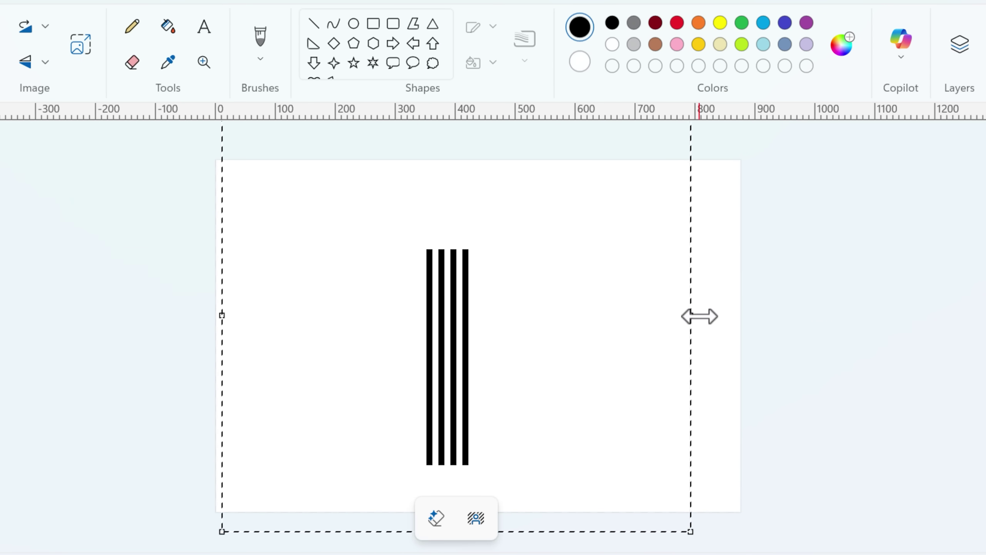
{"action": "left_click_drag", "start_coordinate": [693, 315], "coordinate": [985, 316]}
{"action": "left_click_drag", "start_coordinate": [715, 532], "coordinate": [462, 531]}
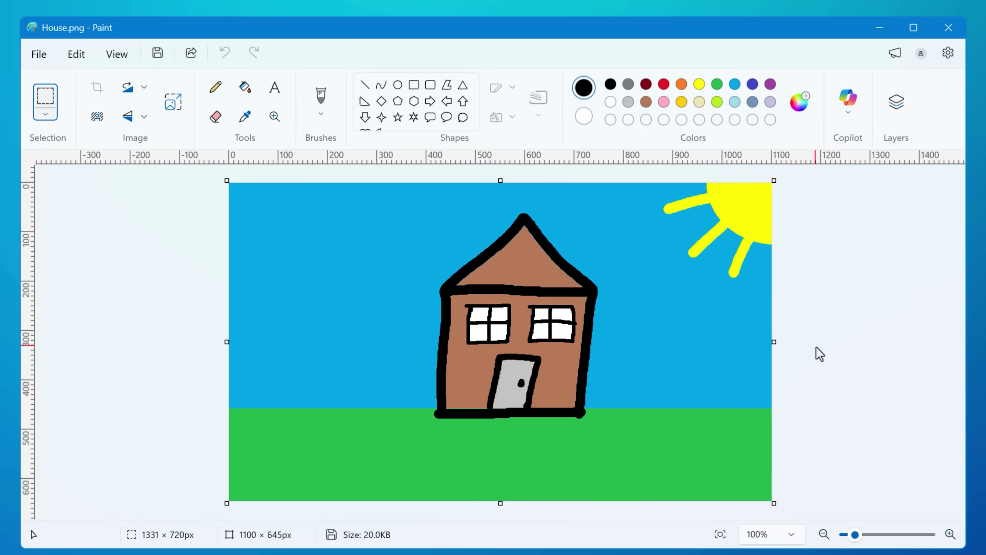
- Select the entire House.png picture and move the selection
{"action": "key", "text": "ctrl+a"}
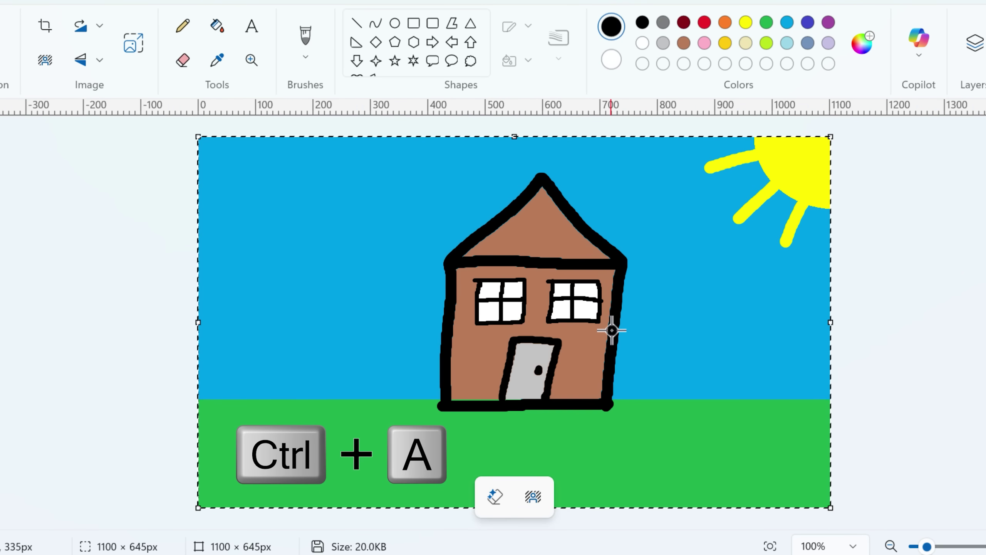
{"action": "left_click_drag", "start_coordinate": [544, 330], "coordinate": [494, 370]}
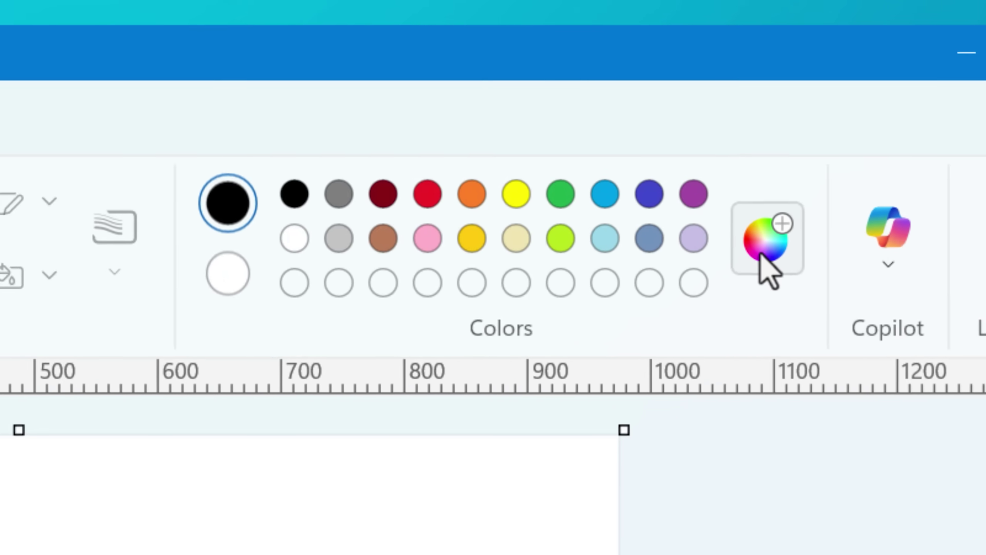
- Set the active color to the custom teal #1EFFFA at full brightness
{"action": "left_click", "coordinate": [757, 263]}
{"action": "left_click", "coordinate": [399, 169]}
{"action": "left_click", "coordinate": [355, 127]}
{"action": "left_click_drag", "start_coordinate": [523, 170], "coordinate": [526, 113]}
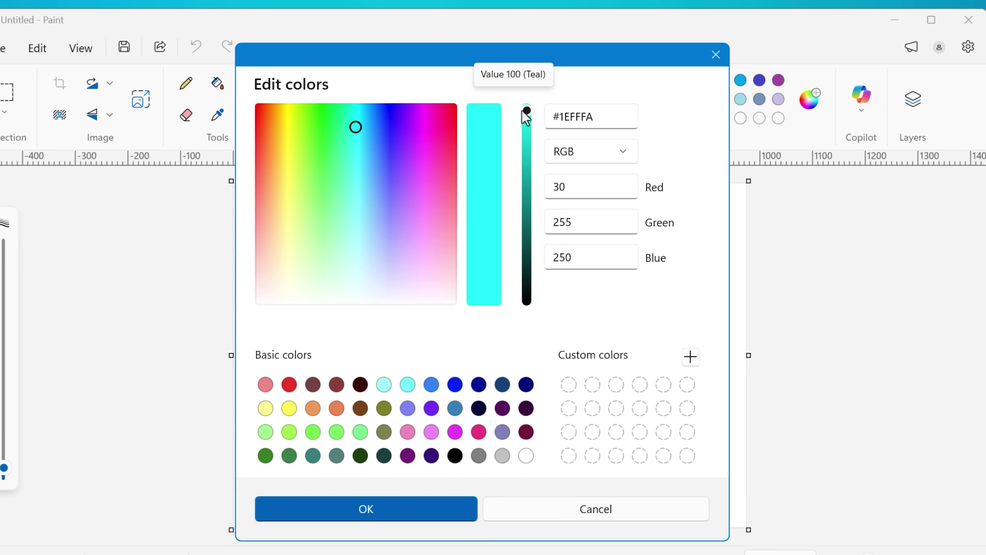
{"action": "left_click", "coordinate": [430, 497]}
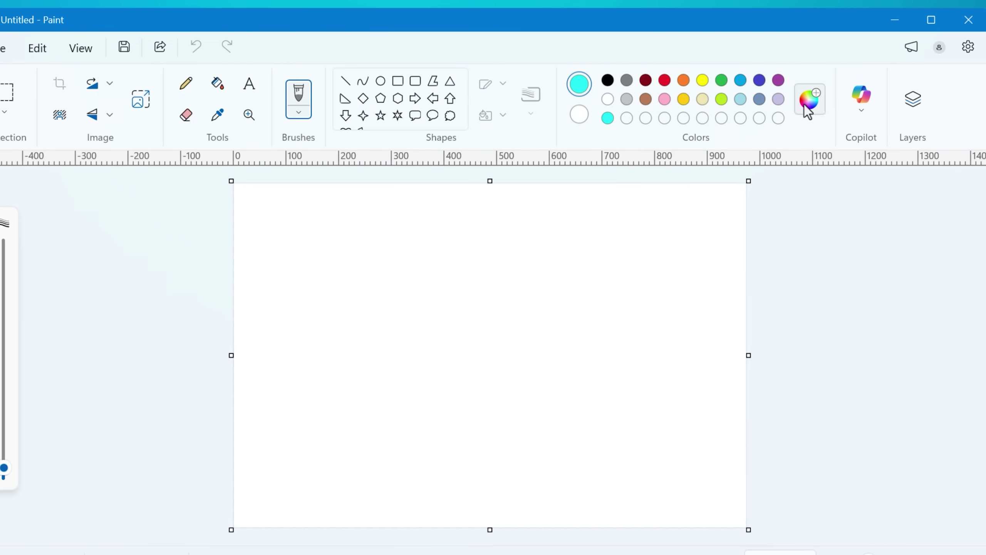
- Pick a bright magenta from the color spectrum as the active color
{"action": "left_click", "coordinate": [806, 104]}
{"action": "left_click", "coordinate": [420, 176]}
{"action": "left_click", "coordinate": [422, 502]}
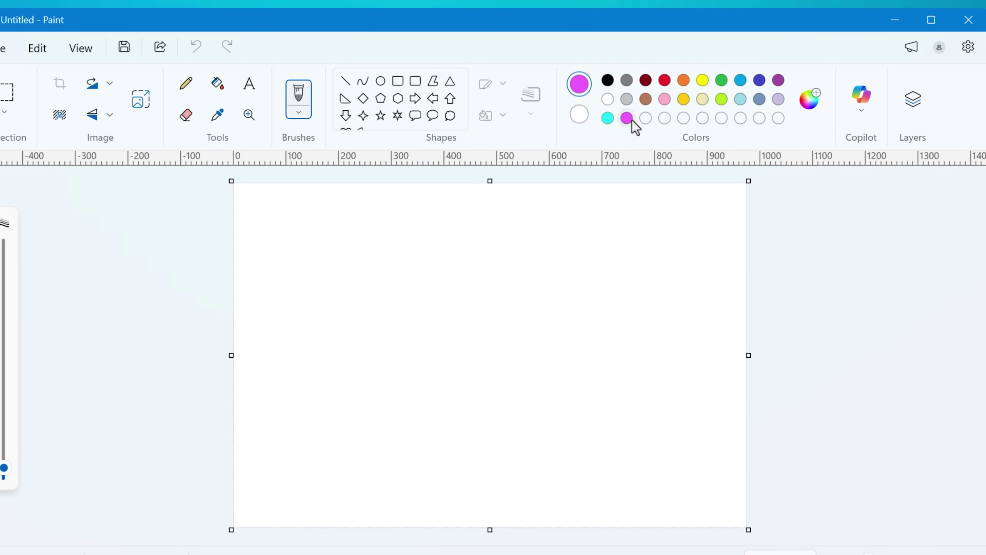
- Add sky blue (RGB 133, 249, 255) and violet-blue (RGB 101, 73, 255) to the saved custom colors
{"action": "left_click", "coordinate": [809, 100]}
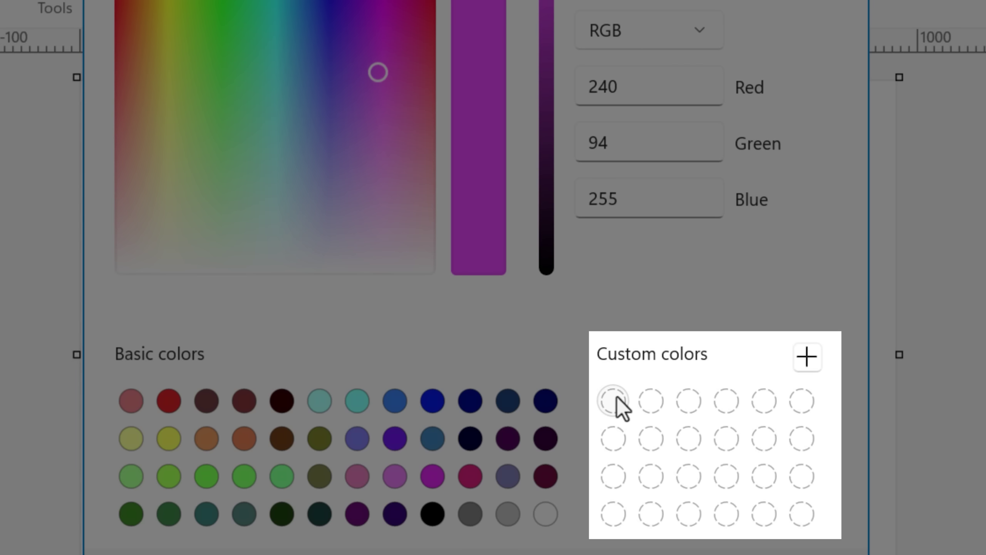
{"action": "left_click", "coordinate": [613, 400]}
{"action": "left_click", "coordinate": [278, 124]}
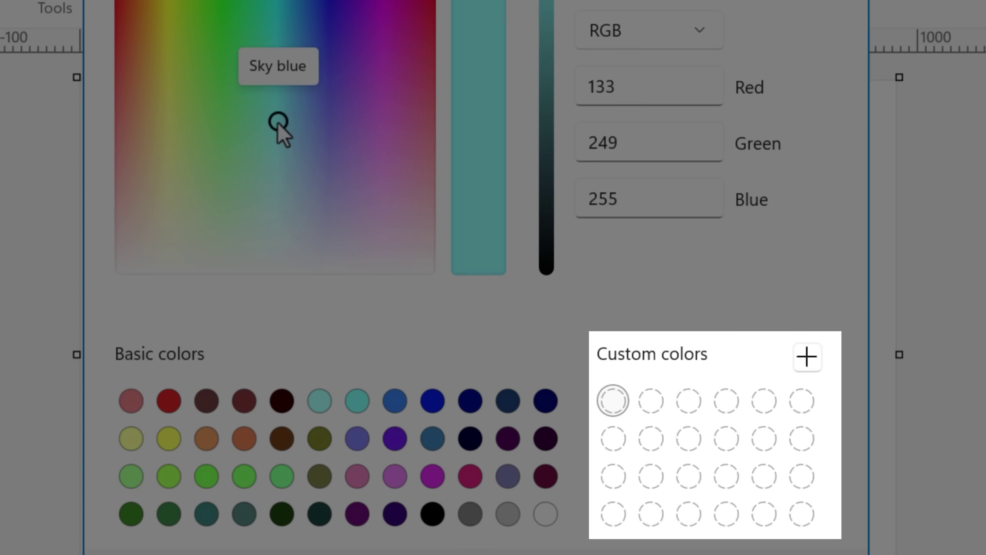
{"action": "left_click", "coordinate": [807, 358]}
{"action": "left_click", "coordinate": [337, 46]}
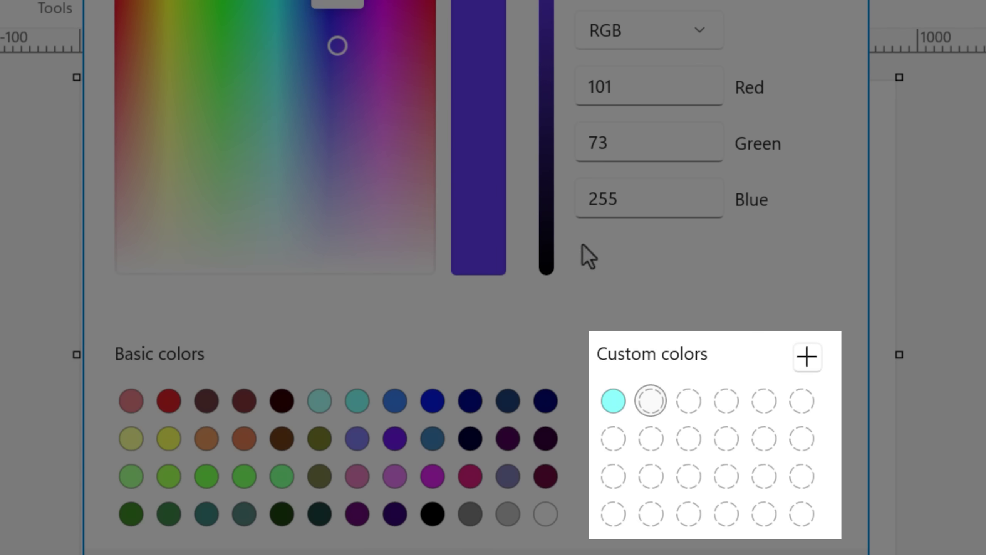
{"action": "left_click", "coordinate": [808, 357]}
{"action": "left_click", "coordinate": [405, 204]}
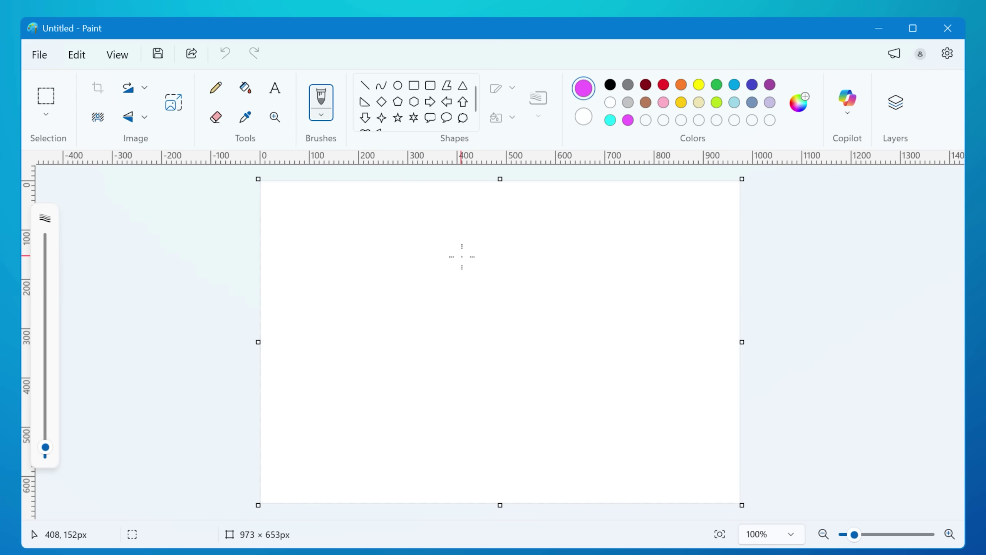
- Show the access-key hints and use them to activate the Fill tool
{"action": "key", "text": "alt"}
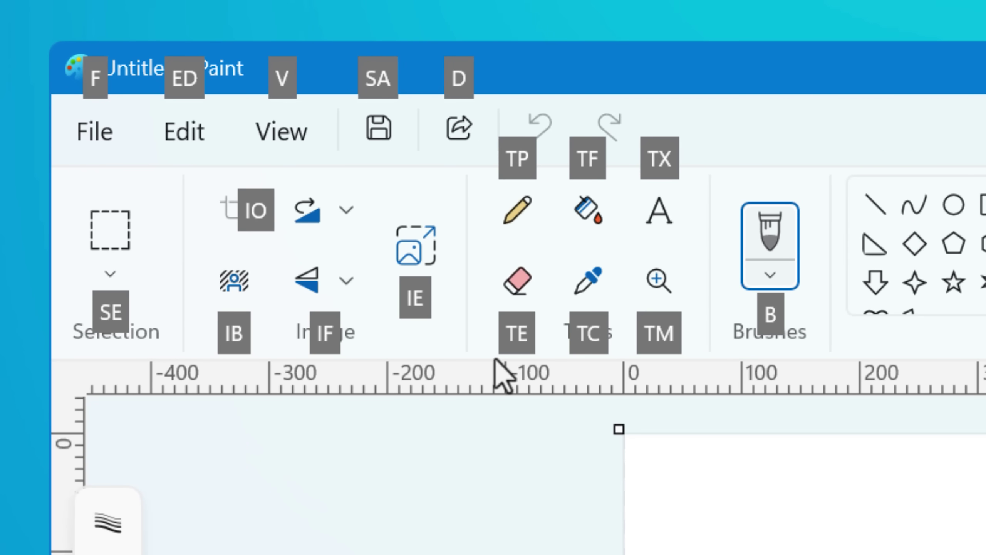
{"action": "key", "text": "t"}
{"action": "key", "text": "f"}
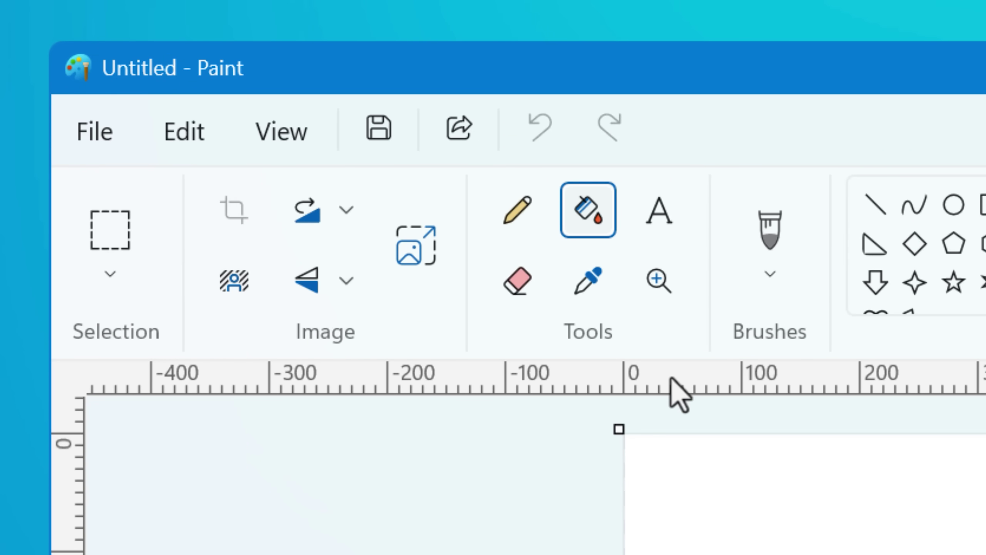
- Switch to the Text tool through its access keys and display the access-key hints again
{"action": "key", "text": "alt"}
{"action": "key", "text": "t"}
{"action": "key", "text": "x"}
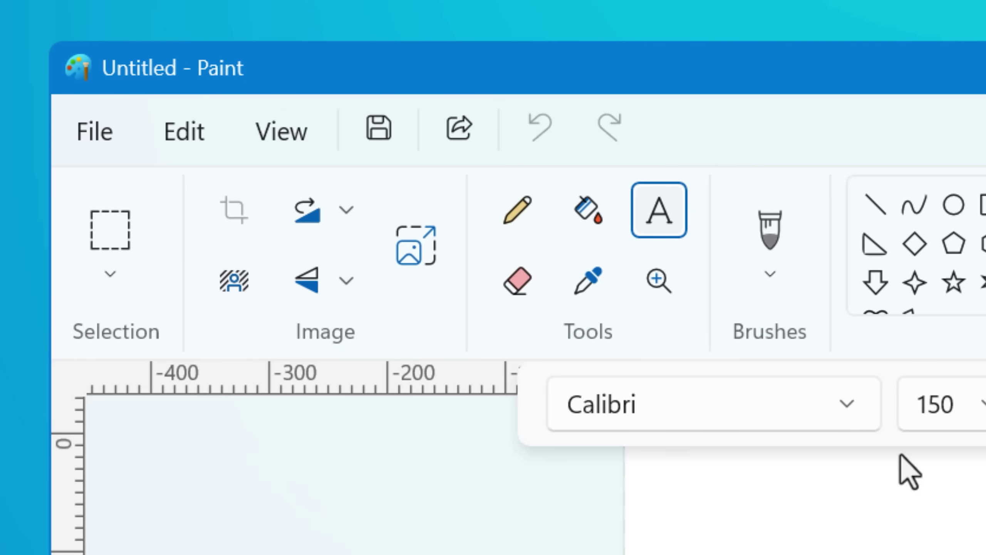
{"action": "key", "text": "alt"}
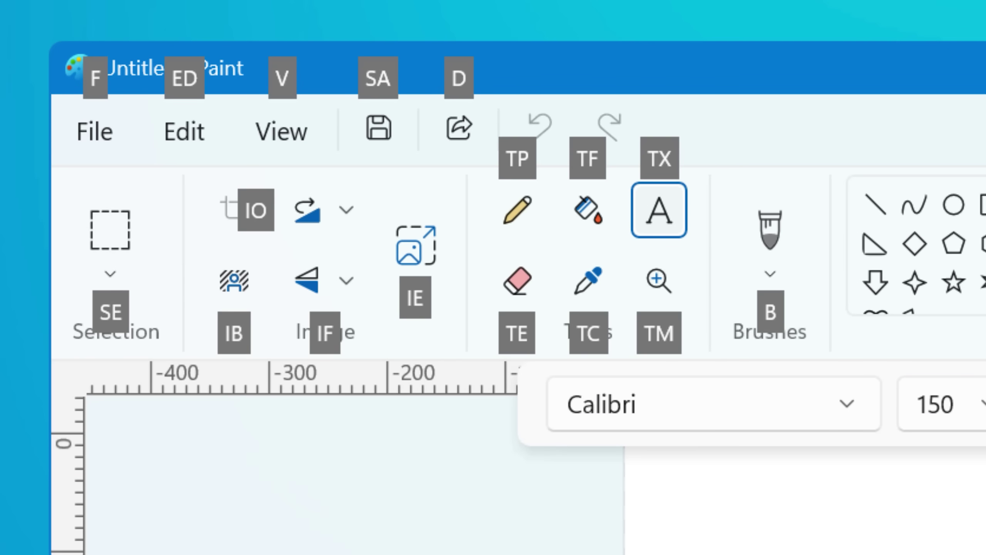